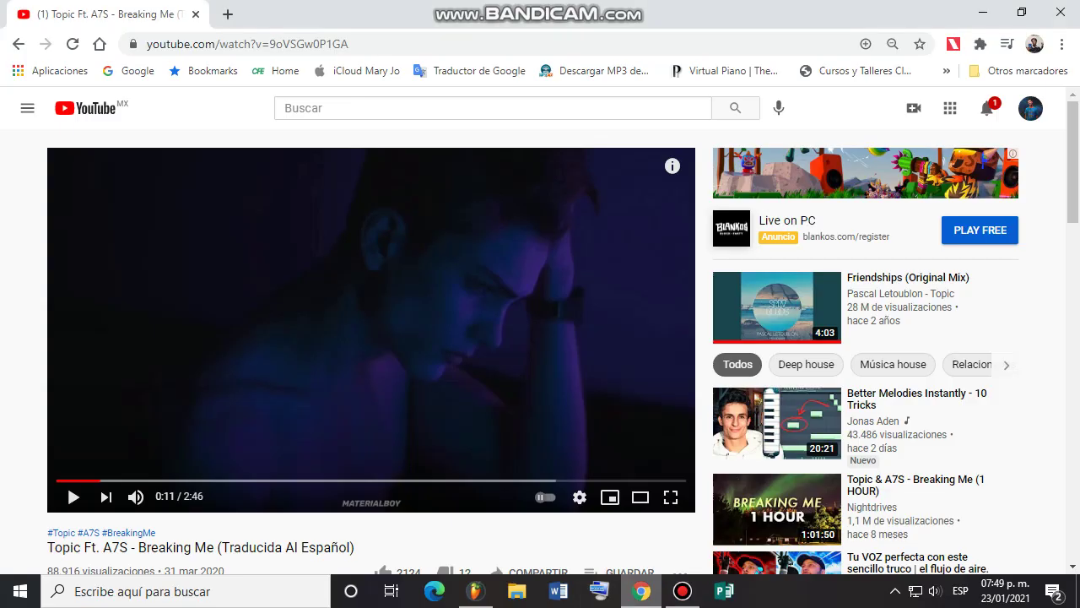
Step: Look over the YouTube page of "Breaking Me" and switch to FL Studio
{"action": "left_click", "coordinate": [642, 590]}
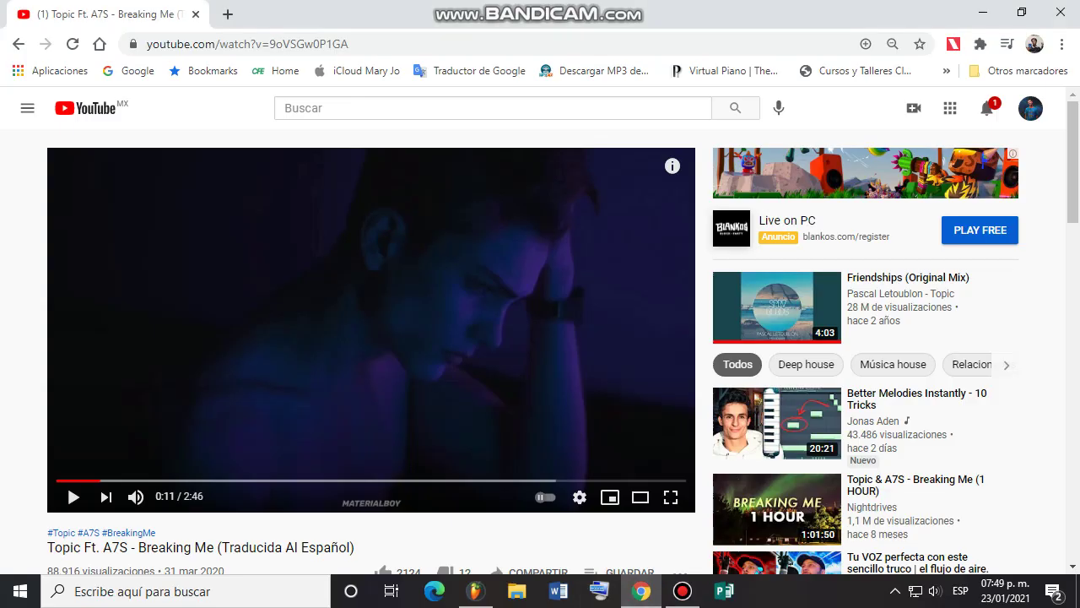
{"action": "scroll", "coordinate": [533, 357], "scroll_direction": "down", "scroll_amount": 1}
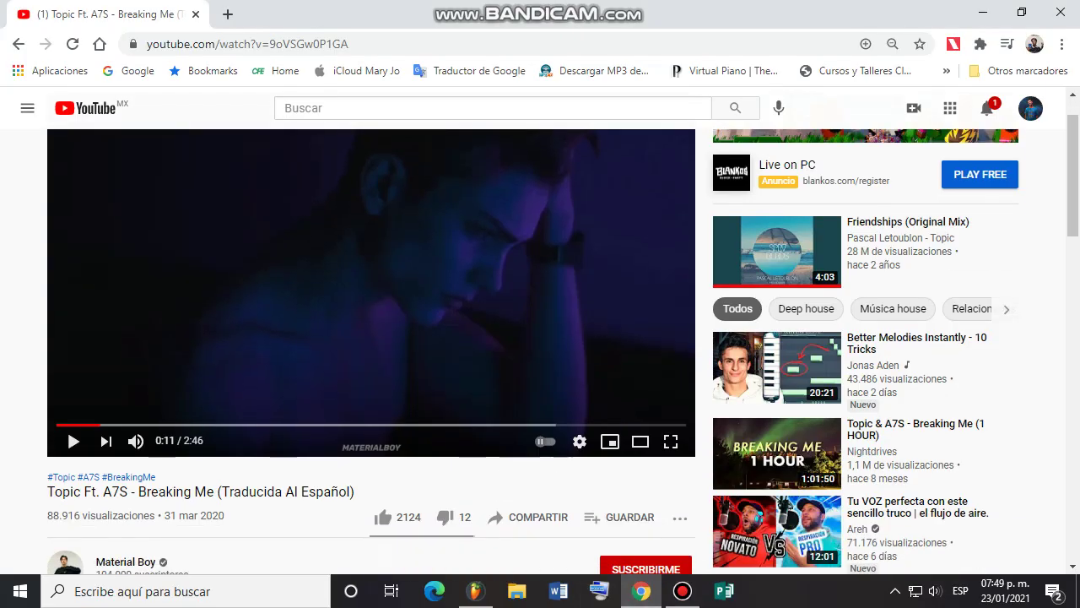
{"action": "left_click", "coordinate": [475, 590]}
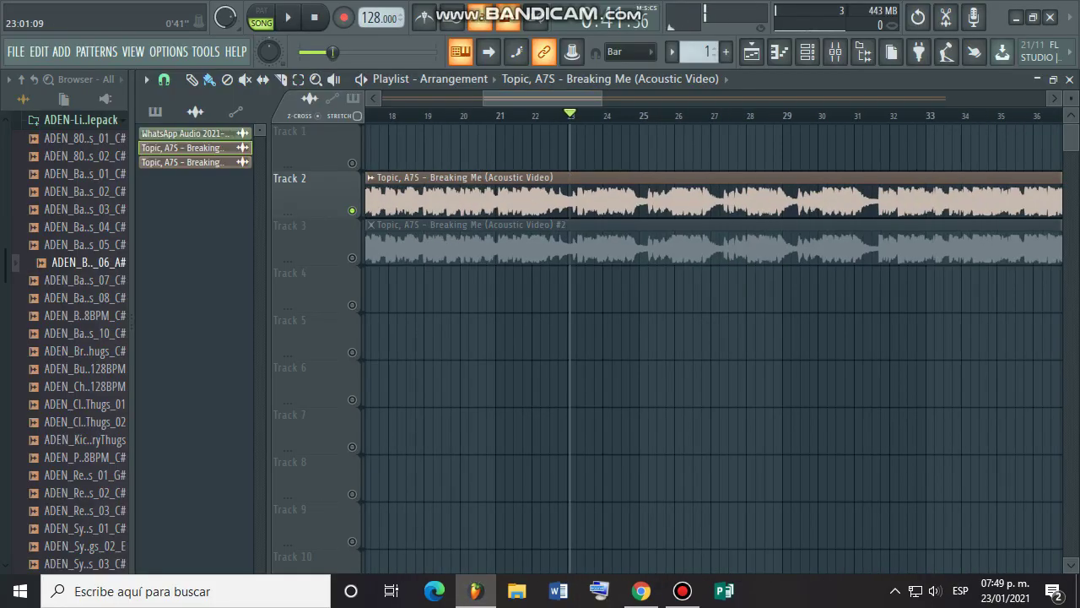
Step: Play the acoustic track on Track 2 from about bar 23
{"action": "scroll", "coordinate": [567, 115], "scroll_direction": "up", "scroll_amount": 4}
{"action": "left_click", "coordinate": [527, 115]}
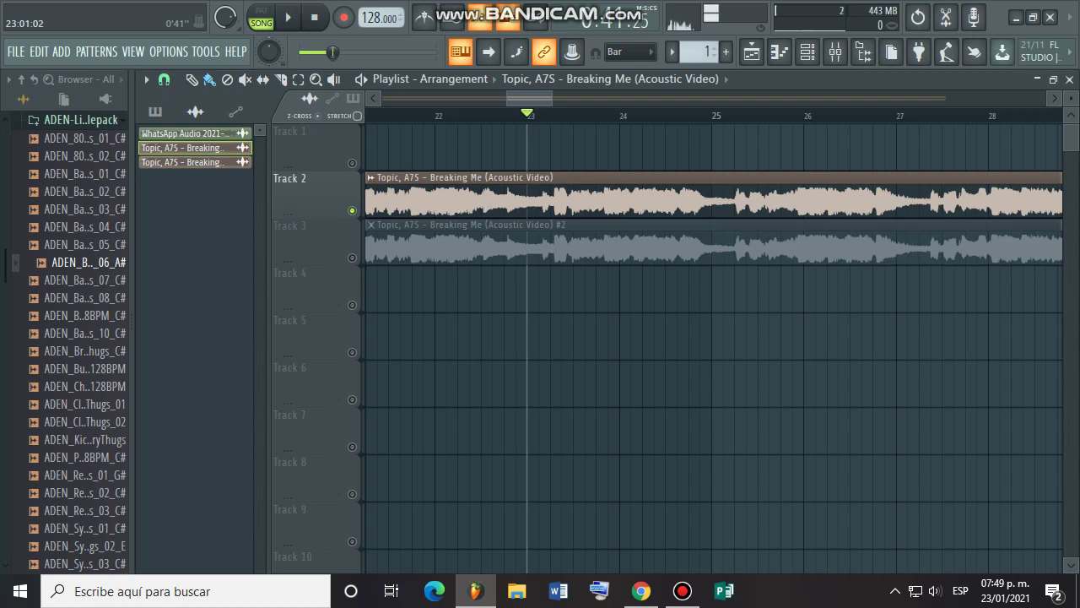
{"action": "scroll", "coordinate": [679, 116], "scroll_direction": "up", "scroll_amount": 1}
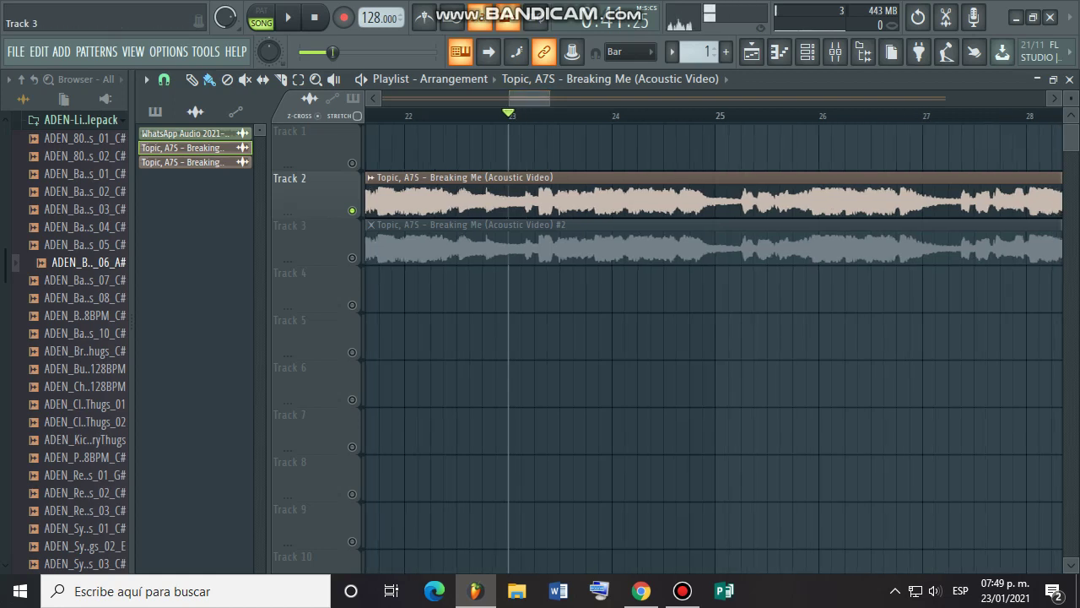
{"action": "scroll", "coordinate": [670, 115], "scroll_direction": "down", "scroll_amount": 5}
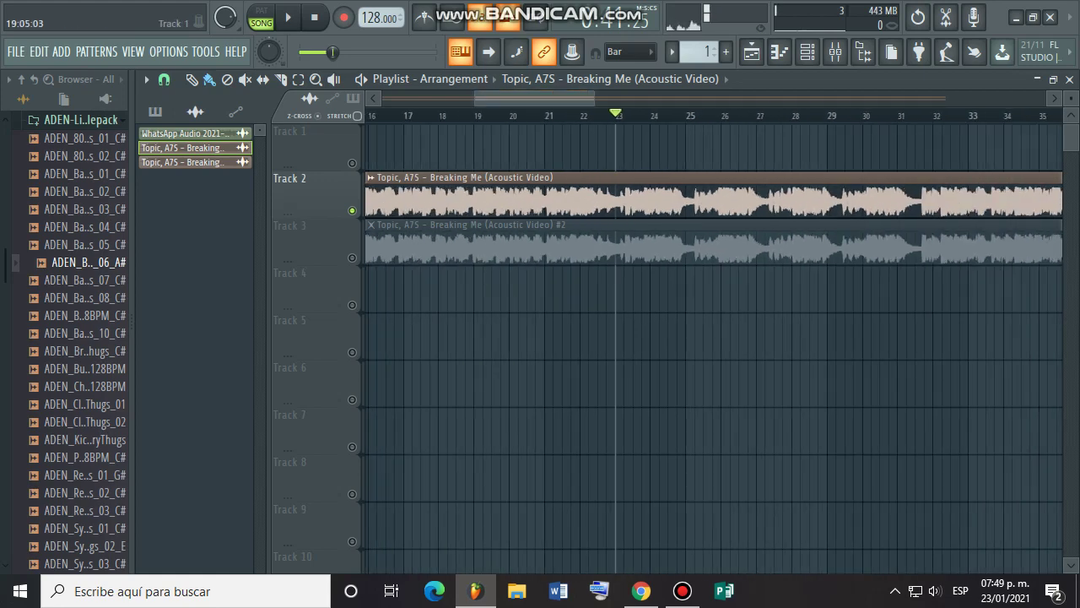
{"action": "key", "text": "space"}
{"action": "scroll", "coordinate": [670, 115], "scroll_direction": "down", "scroll_amount": 2}
{"action": "scroll", "coordinate": [670, 115], "scroll_direction": "down", "scroll_amount": 1}
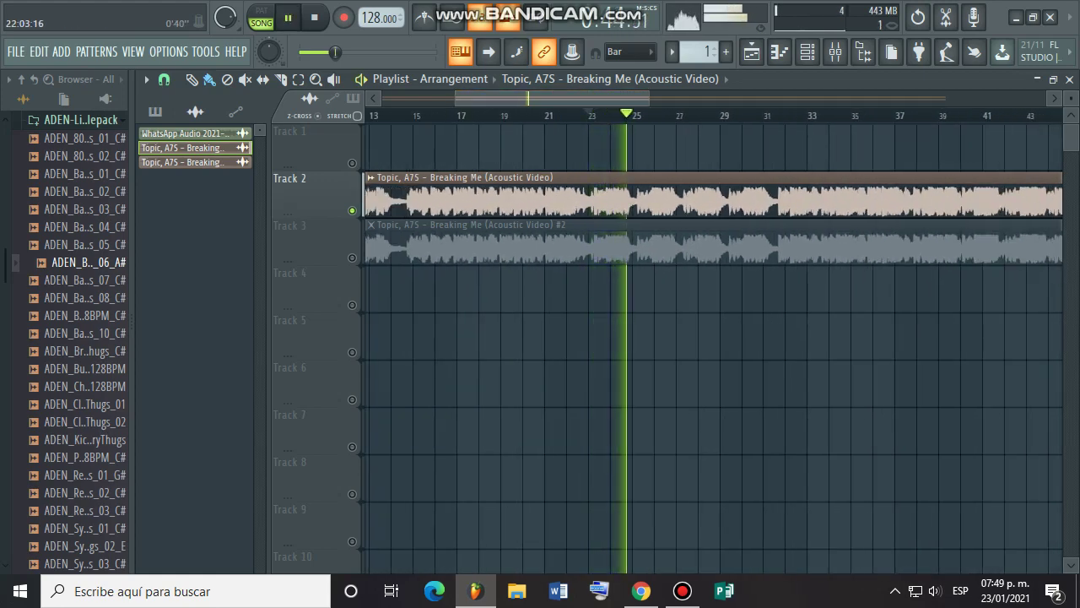
Step: Return to the song's opening section, play it from just before bar 7 and stop playback
{"action": "left_click_drag", "start_coordinate": [552, 99], "coordinate": [478, 98]}
{"action": "left_click_drag", "start_coordinate": [600, 98], "coordinate": [619, 98]}
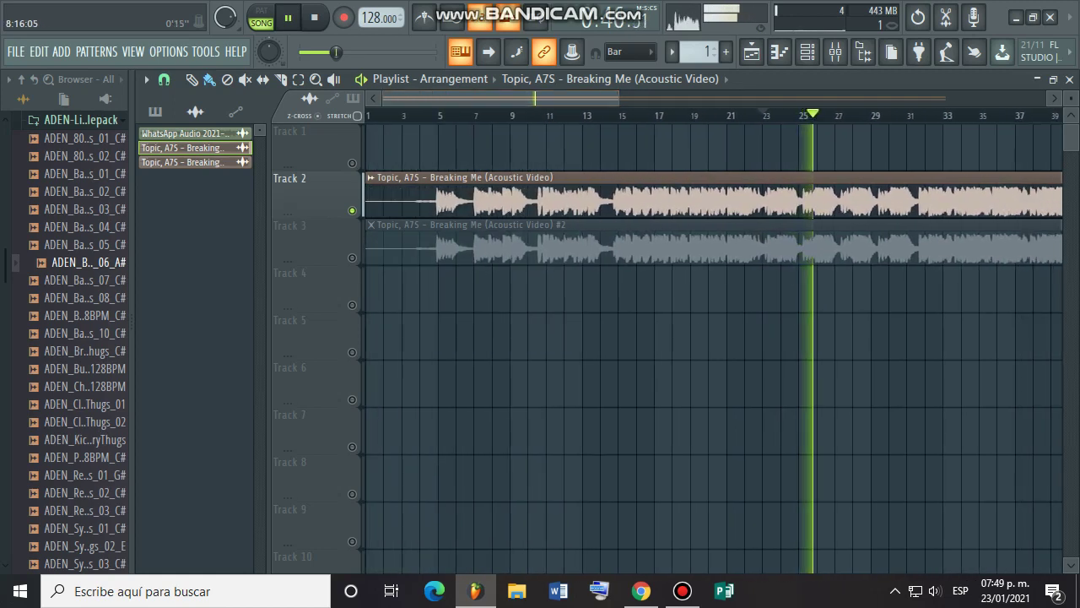
{"action": "left_click", "coordinate": [470, 116]}
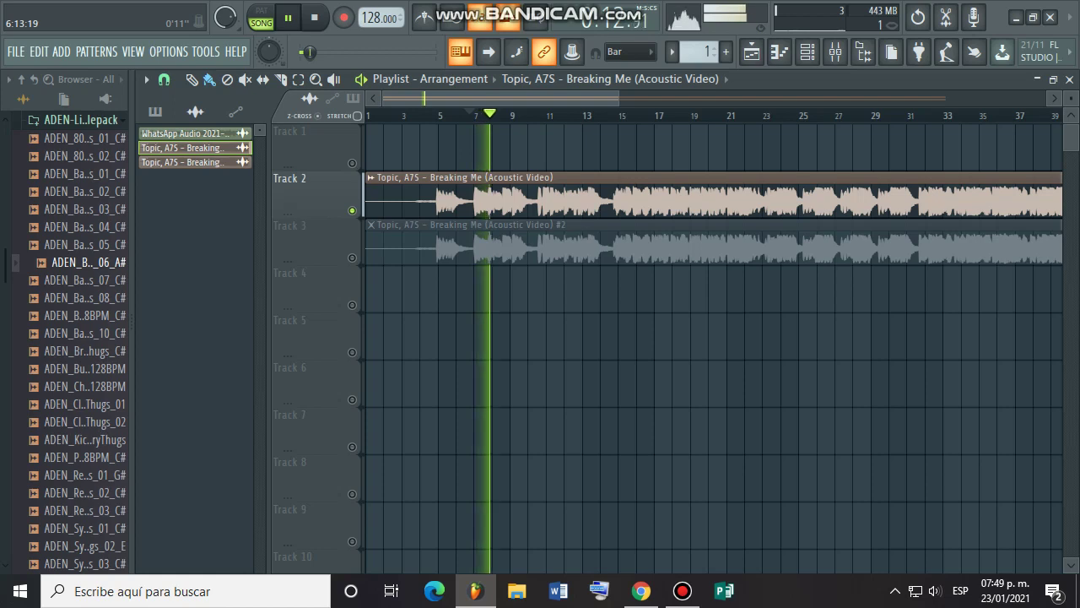
{"action": "key", "text": "space"}
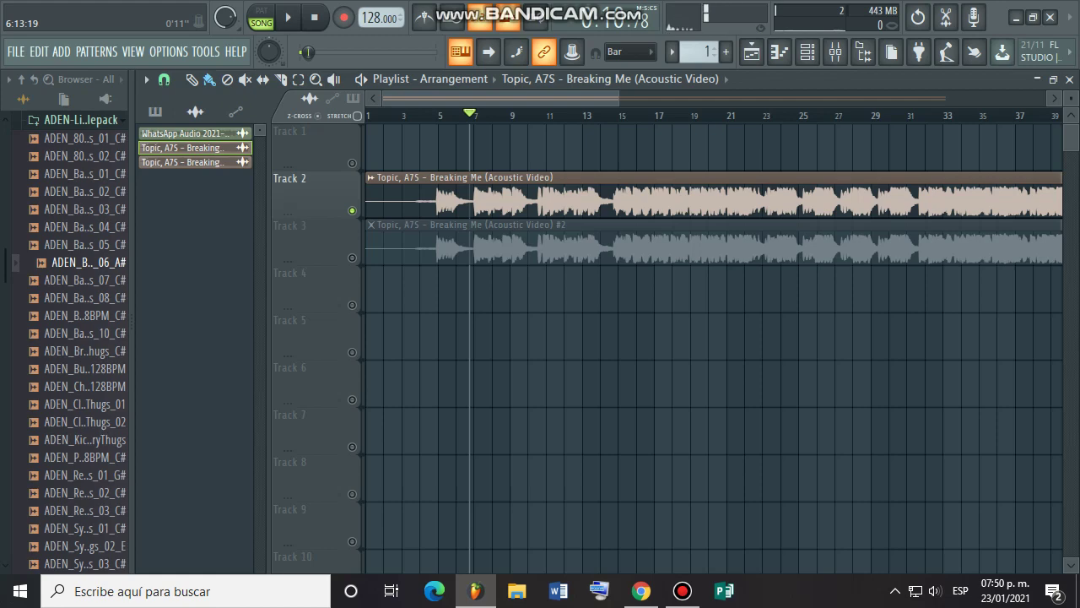
Step: Set the acoustic clip's pitch knob range to 12 semitones, try a slight pitch drop and reset the pitch
{"action": "double_click", "coordinate": [498, 201]}
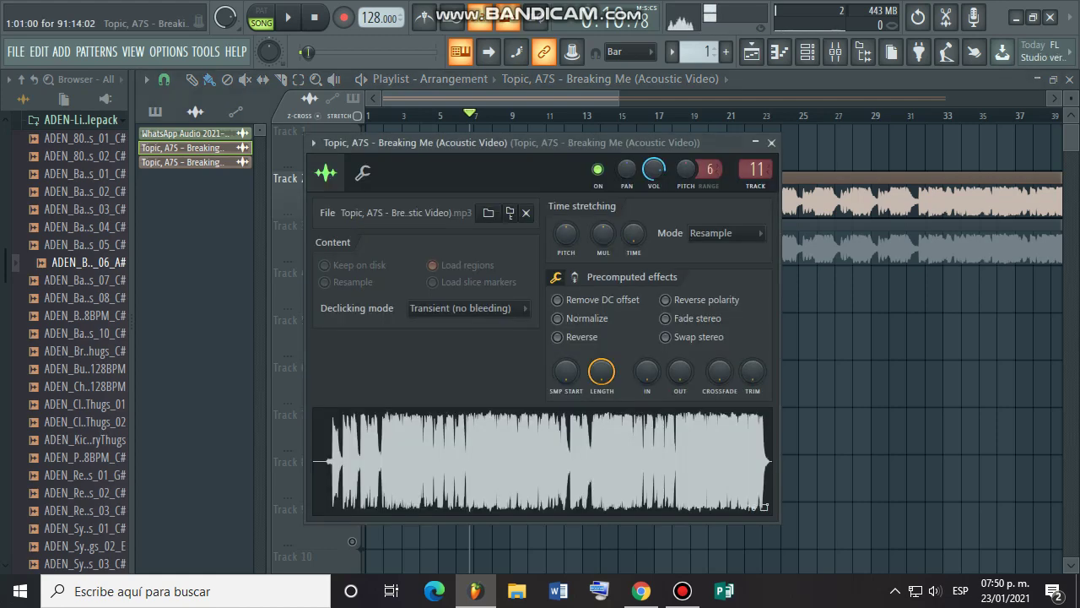
{"action": "scroll", "coordinate": [710, 169], "scroll_direction": "up", "scroll_amount": 2}
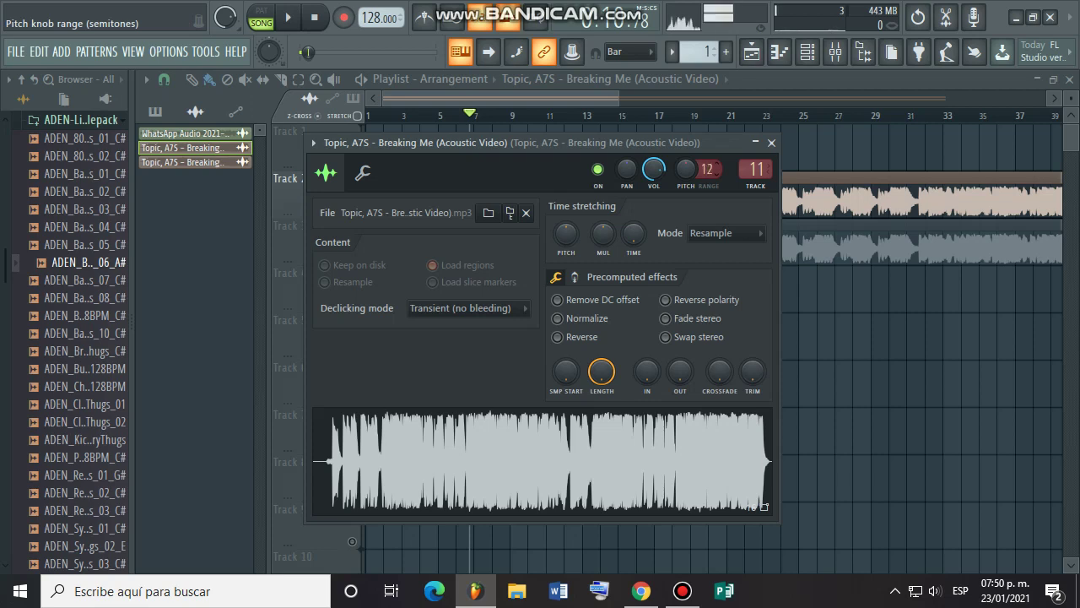
{"action": "scroll", "coordinate": [686, 168], "scroll_direction": "down", "scroll_amount": 4}
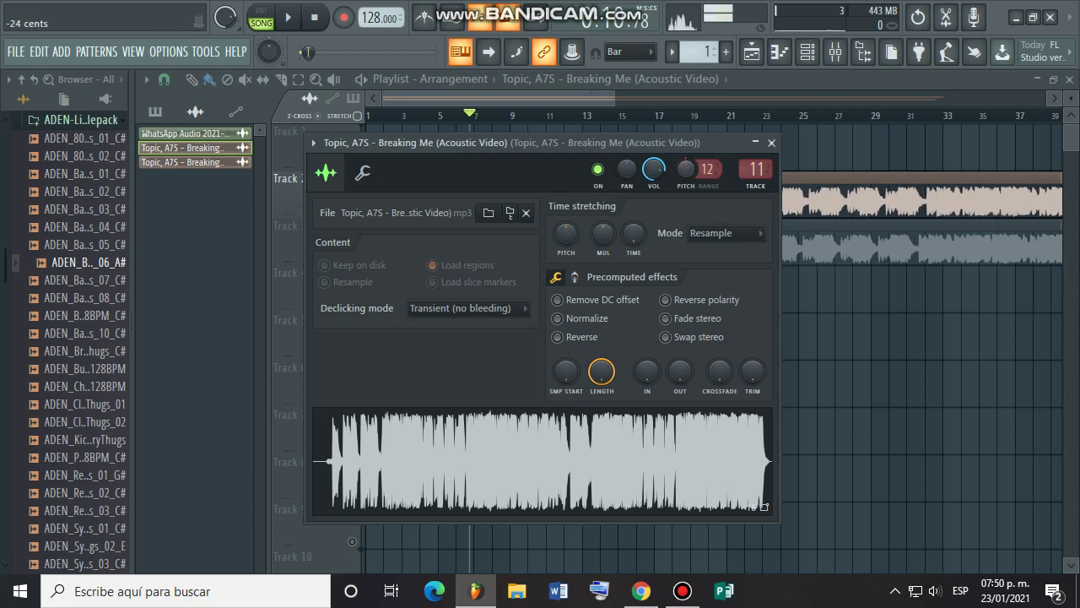
{"action": "right_click", "coordinate": [686, 170]}
{"action": "left_click", "coordinate": [709, 184]}
{"action": "left_click", "coordinate": [771, 142]}
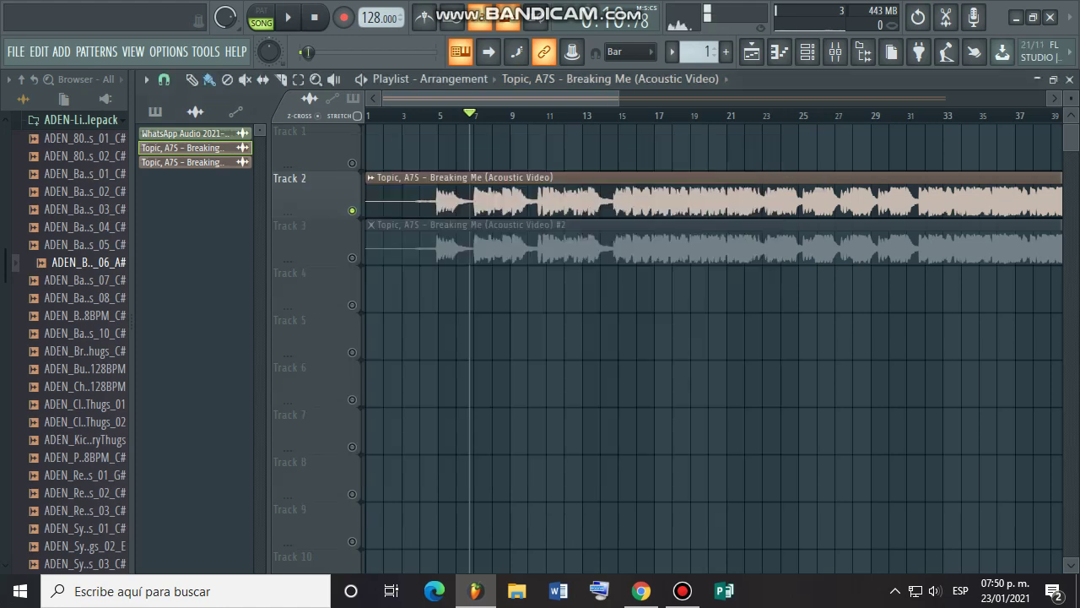
{"action": "left_click_drag", "start_coordinate": [570, 98], "coordinate": [552, 112]}
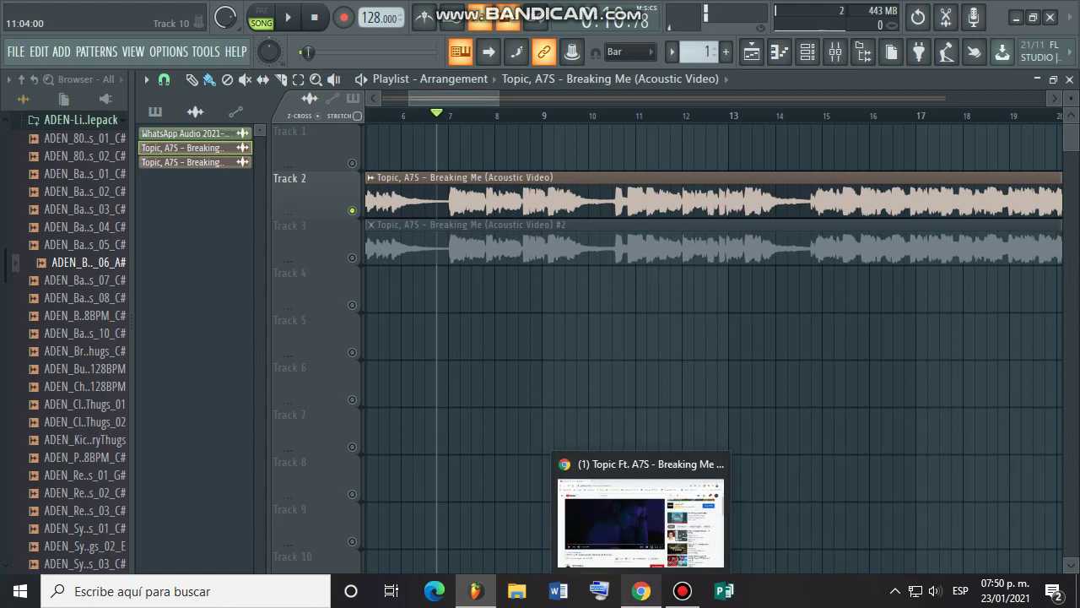
{"action": "left_click", "coordinate": [641, 591]}
{"action": "key", "text": "alt+Tab"}
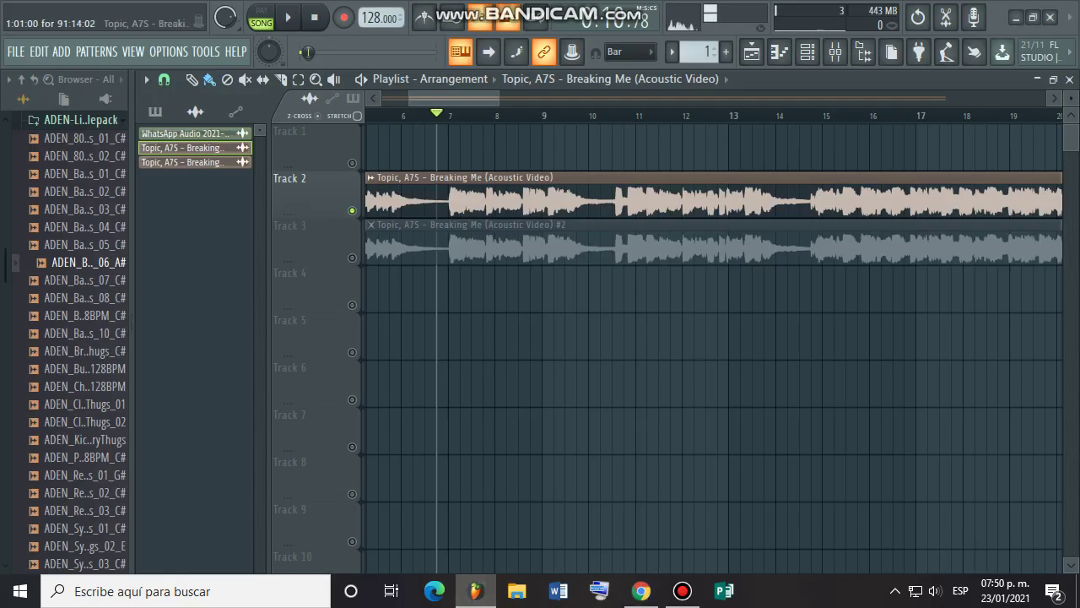
{"action": "left_click_drag", "start_coordinate": [550, 98], "coordinate": [558, 95]}
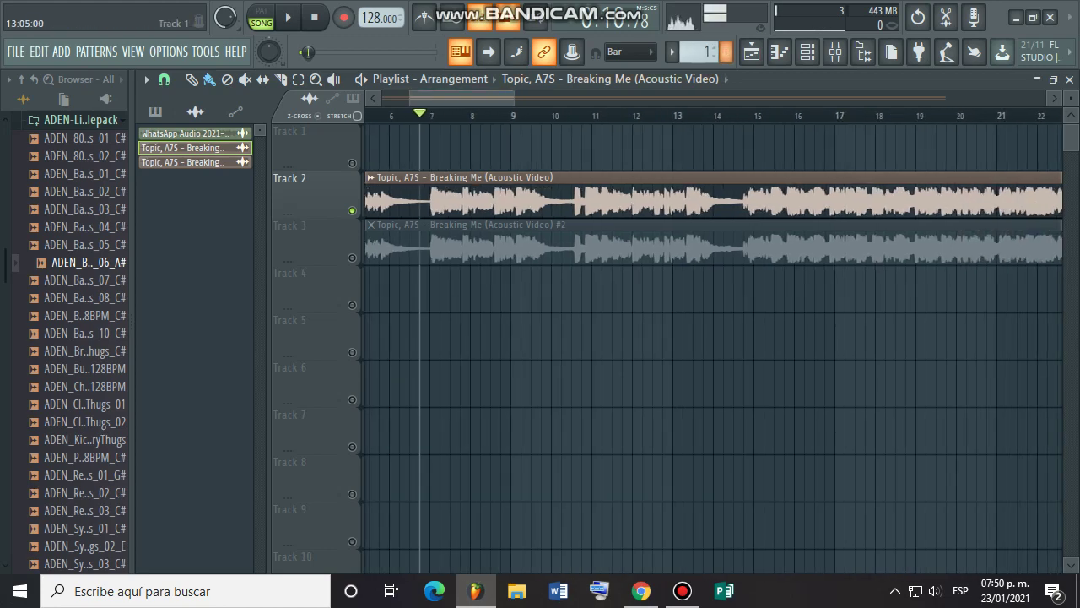
Step: Open the acoustic clip on Track 2 in the Edison audio editor
{"action": "double_click", "coordinate": [654, 187]}
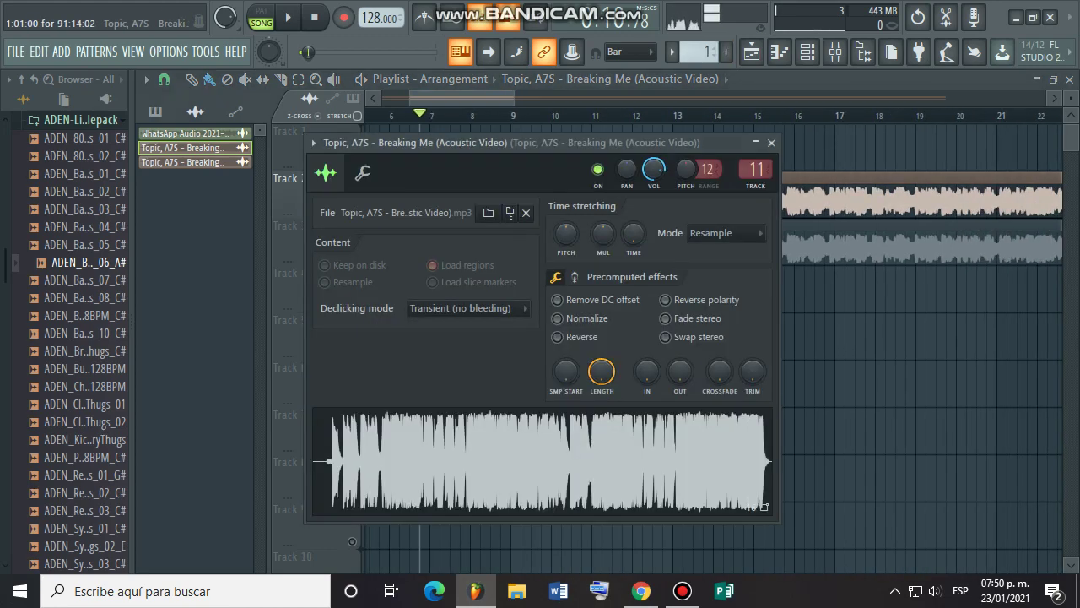
{"action": "right_click", "coordinate": [571, 460]}
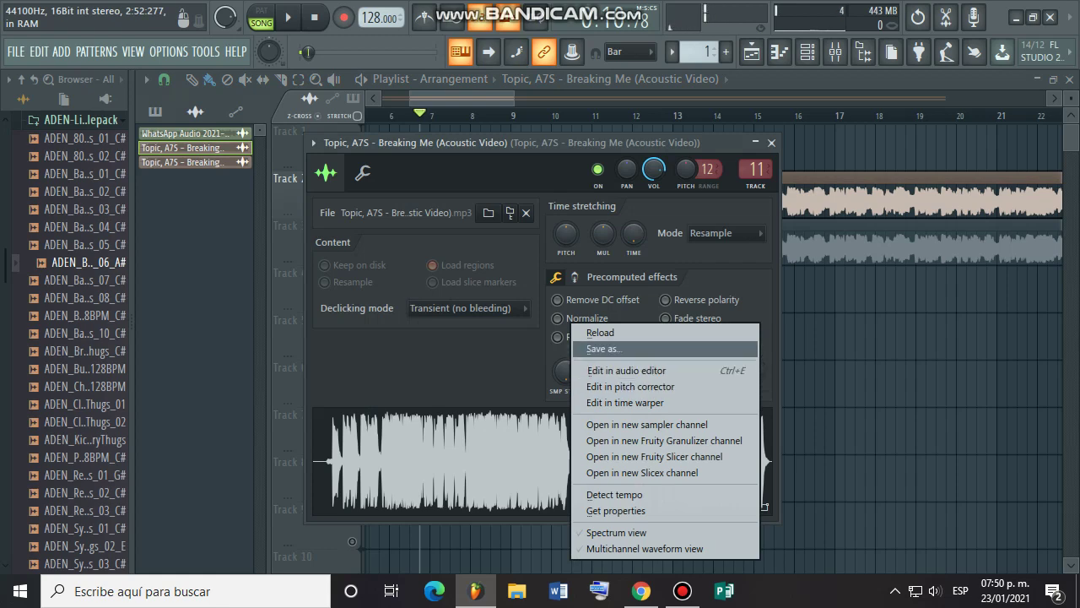
{"action": "left_click", "coordinate": [626, 370]}
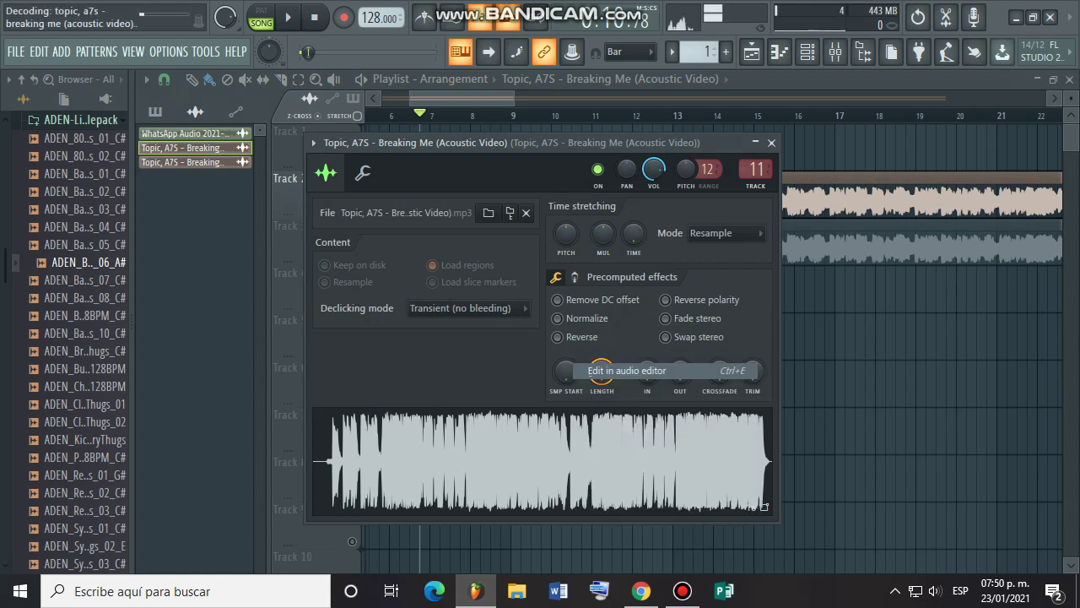
Step: Delete about the first 11 seconds of the sample, up to the start of the second loud section
{"action": "scroll", "coordinate": [542, 335], "scroll_direction": "up", "scroll_amount": 7}
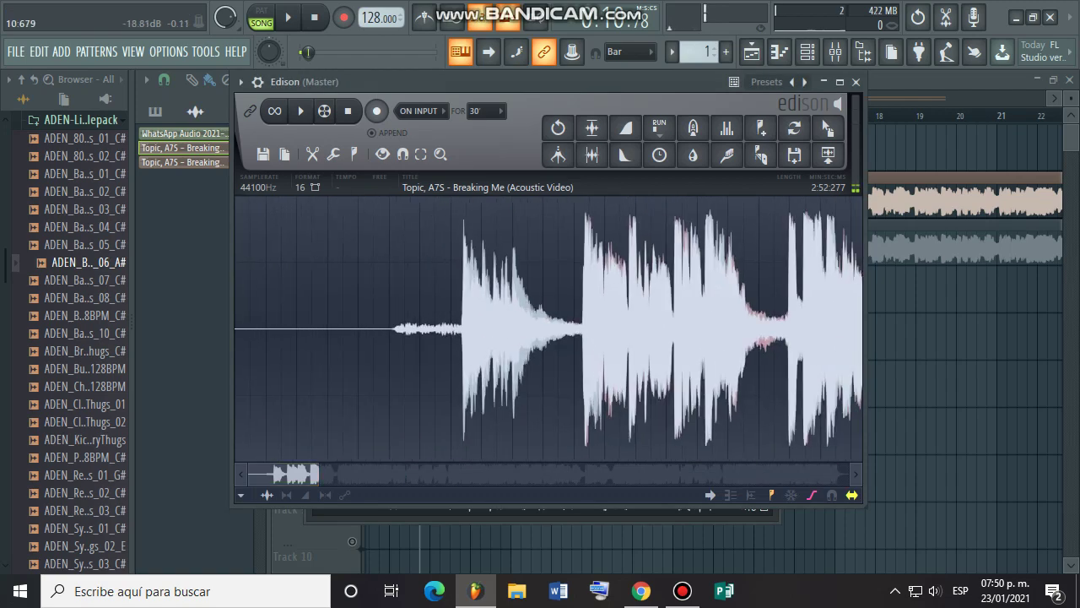
{"action": "left_click_drag", "start_coordinate": [578, 335], "coordinate": [235, 335]}
{"action": "key", "text": "Delete"}
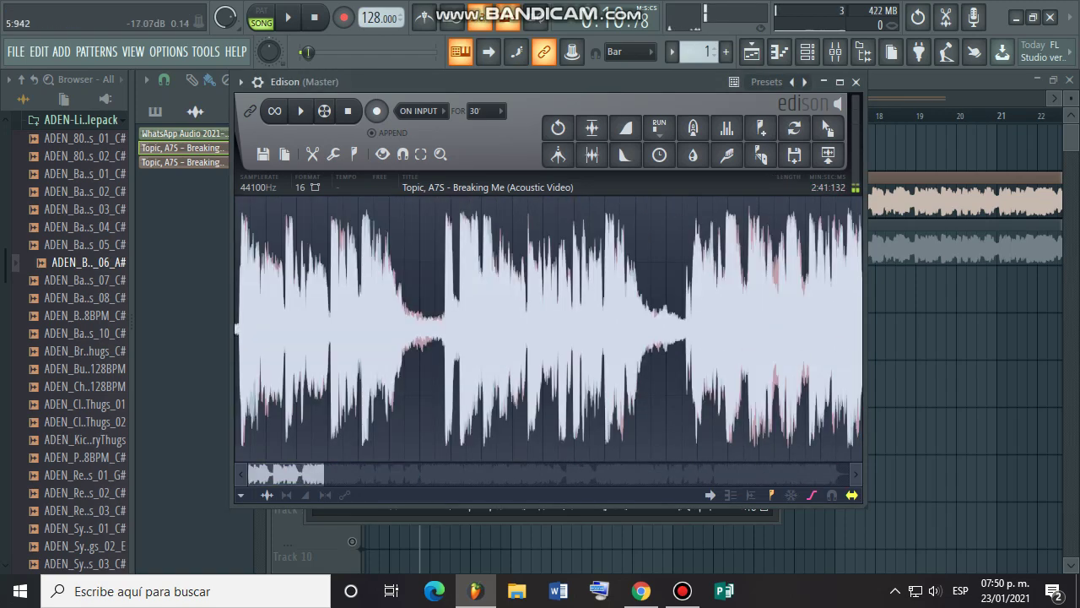
{"action": "scroll", "coordinate": [390, 335], "scroll_direction": "down", "scroll_amount": 5}
{"action": "scroll", "coordinate": [434, 335], "scroll_direction": "up", "scroll_amount": 1}
{"action": "scroll", "coordinate": [296, 335], "scroll_direction": "up", "scroll_amount": 1}
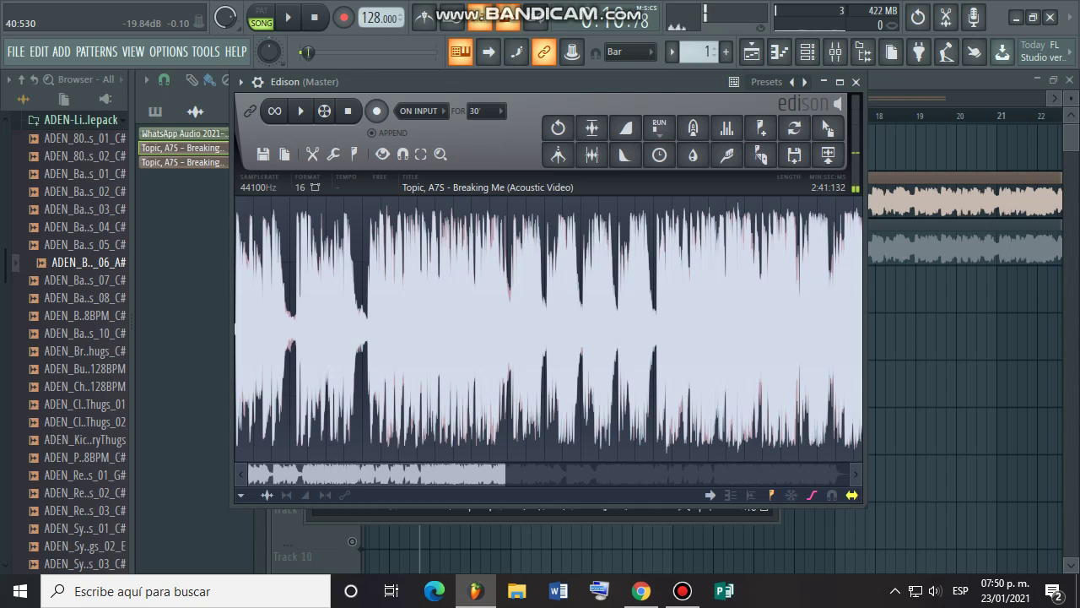
Step: Apply Edison's pitch shifter with coarse pitch slightly below centre and coarse formant factor at +2 semitones, previewing before accepting
{"action": "key", "text": "alt+t"}
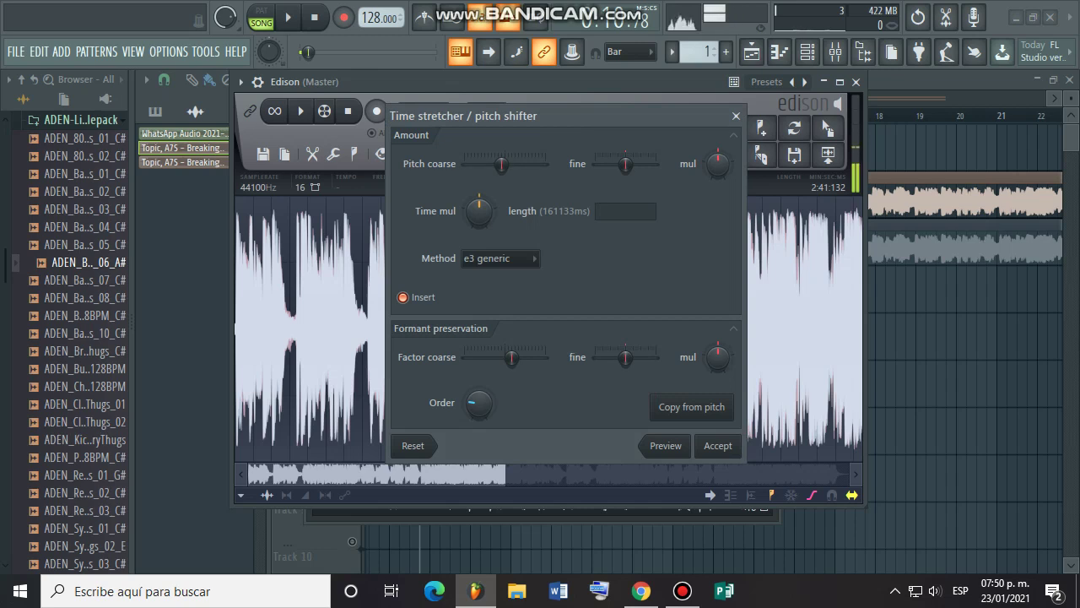
{"action": "mouse_move", "coordinate": [582, 115]}
{"action": "left_mouse_down"}
{"action": "mouse_move", "coordinate": [599, 131]}
{"action": "mouse_move", "coordinate": [587, 54]}
{"action": "mouse_move", "coordinate": [582, 96]}
{"action": "left_mouse_up"}
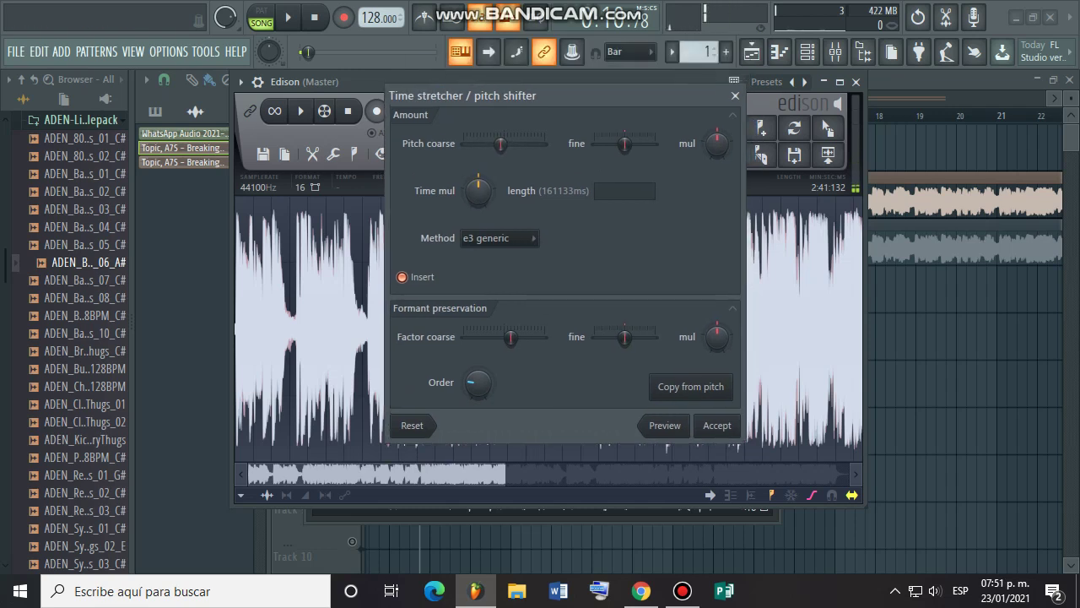
{"action": "left_click_drag", "start_coordinate": [511, 337], "coordinate": [507, 337]}
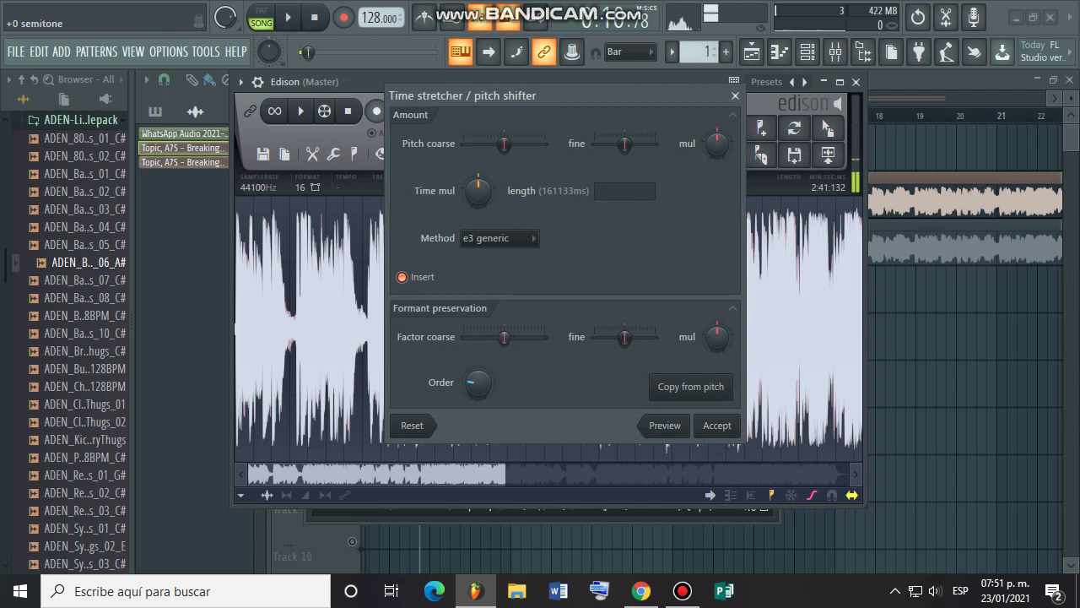
{"action": "left_click_drag", "start_coordinate": [504, 337], "coordinate": [498, 337]}
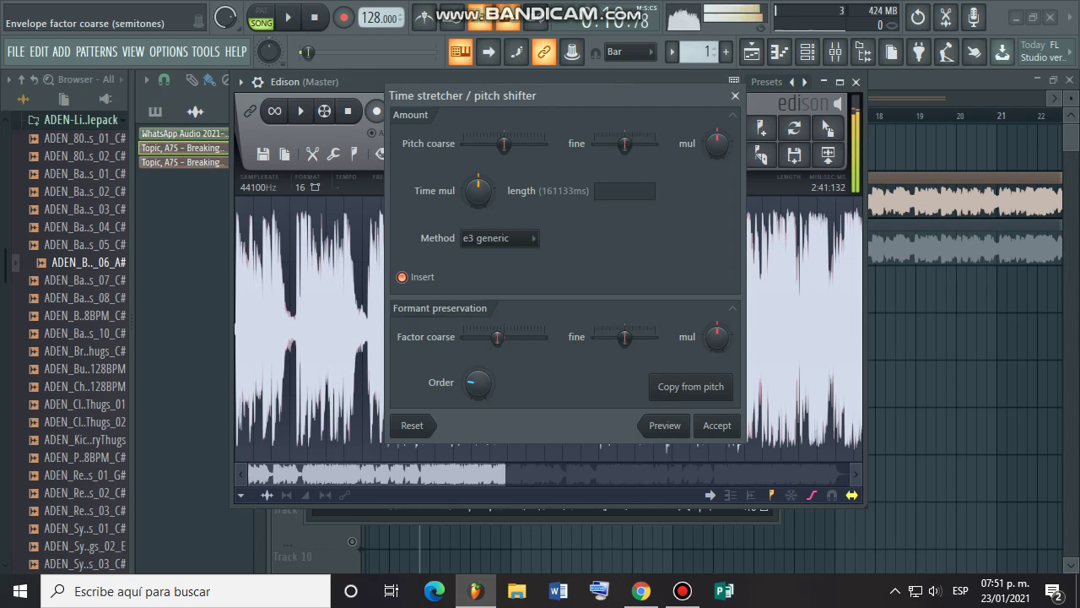
{"action": "left_click_drag", "start_coordinate": [497, 337], "coordinate": [504, 336]}
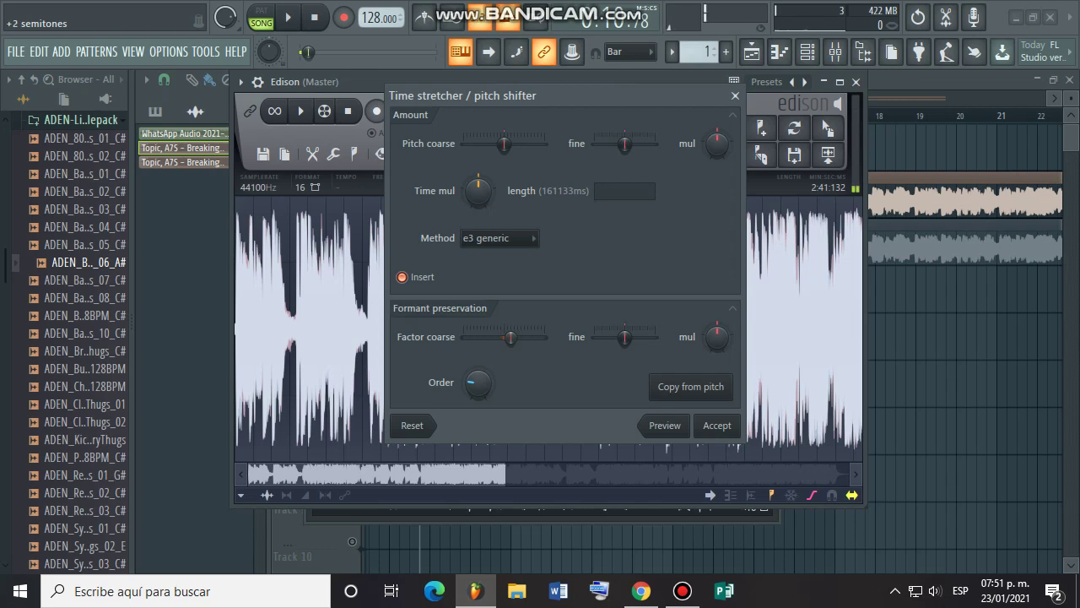
{"action": "left_click", "coordinate": [665, 425]}
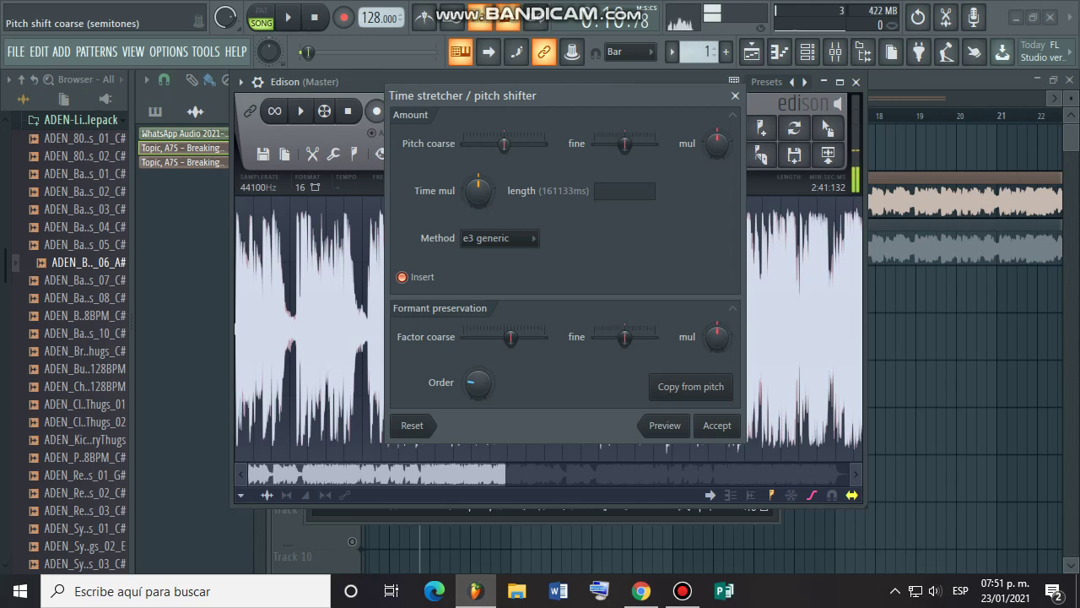
{"action": "left_click_drag", "start_coordinate": [504, 144], "coordinate": [500, 144]}
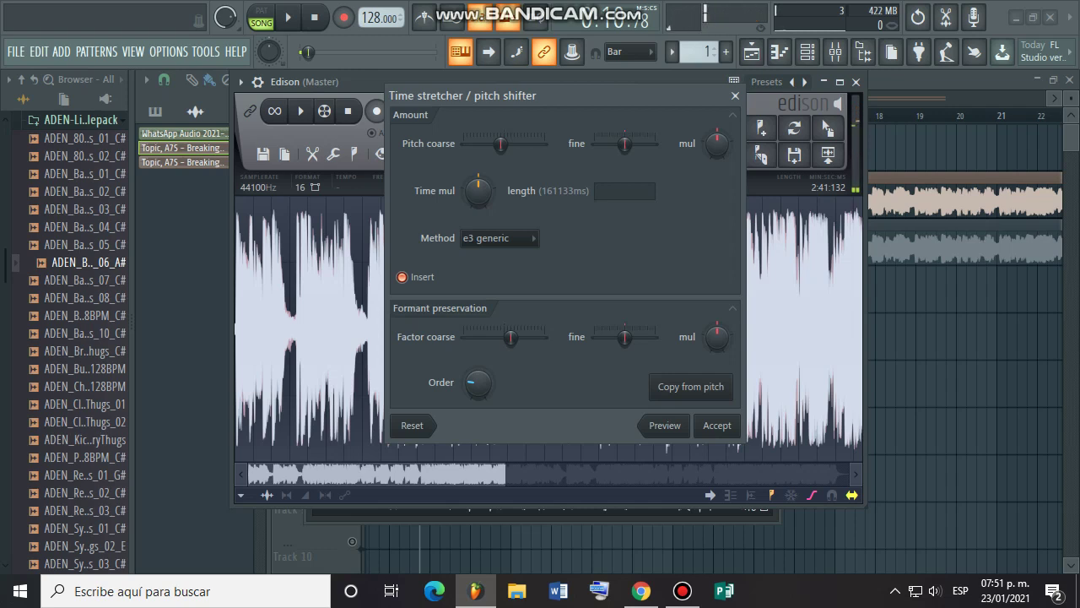
{"action": "left_click", "coordinate": [717, 425]}
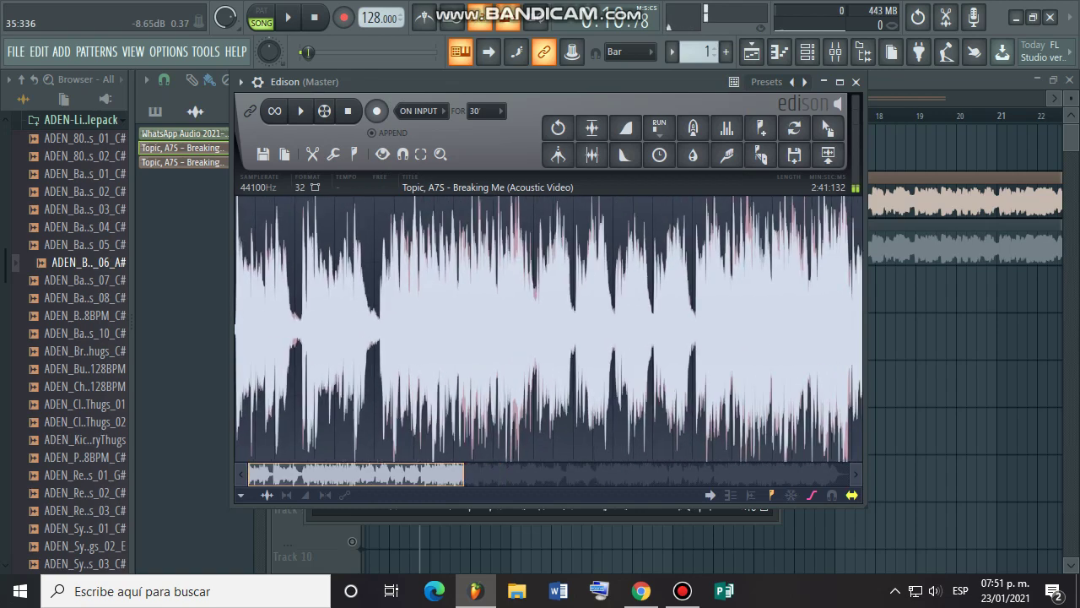
Step: Play back the pitch-shifted sample in Edison from about 29 seconds
{"action": "scroll", "coordinate": [621, 330], "scroll_direction": "up", "scroll_amount": 2}
{"action": "left_click", "coordinate": [619, 330]}
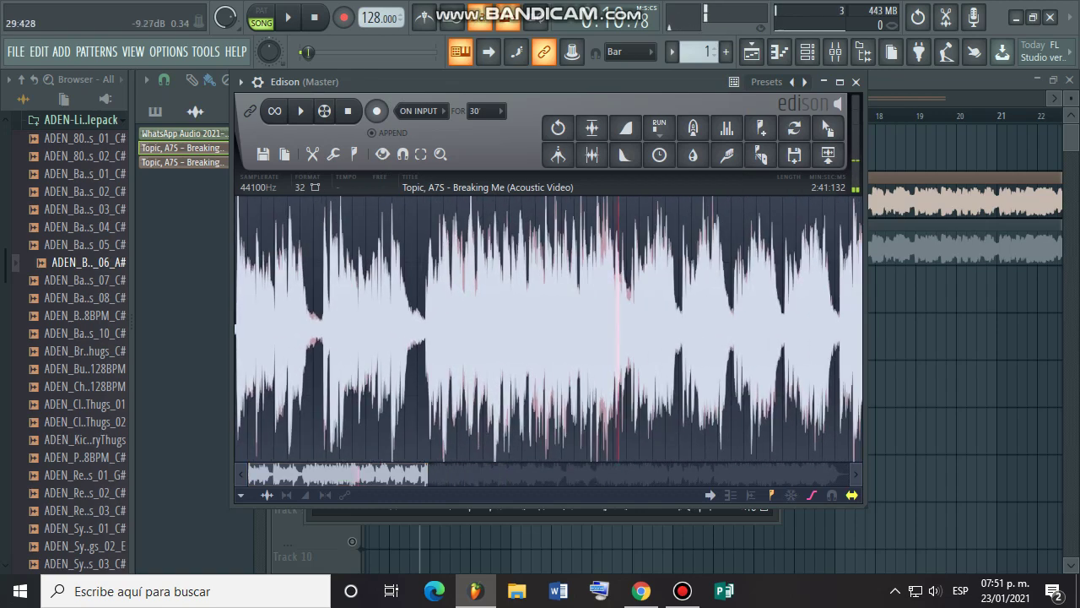
{"action": "left_click", "coordinate": [300, 110]}
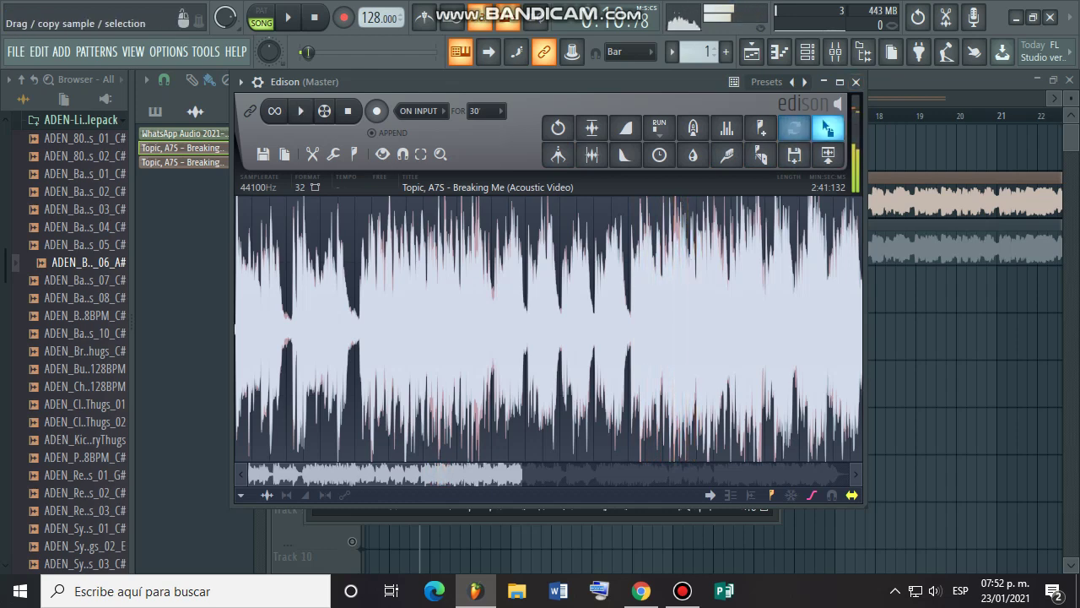
Step: Send the processed sample from Edison to the playlist, replacing the acoustic clip on Track 2
{"action": "left_click_drag", "start_coordinate": [828, 128], "coordinate": [871, 248]}
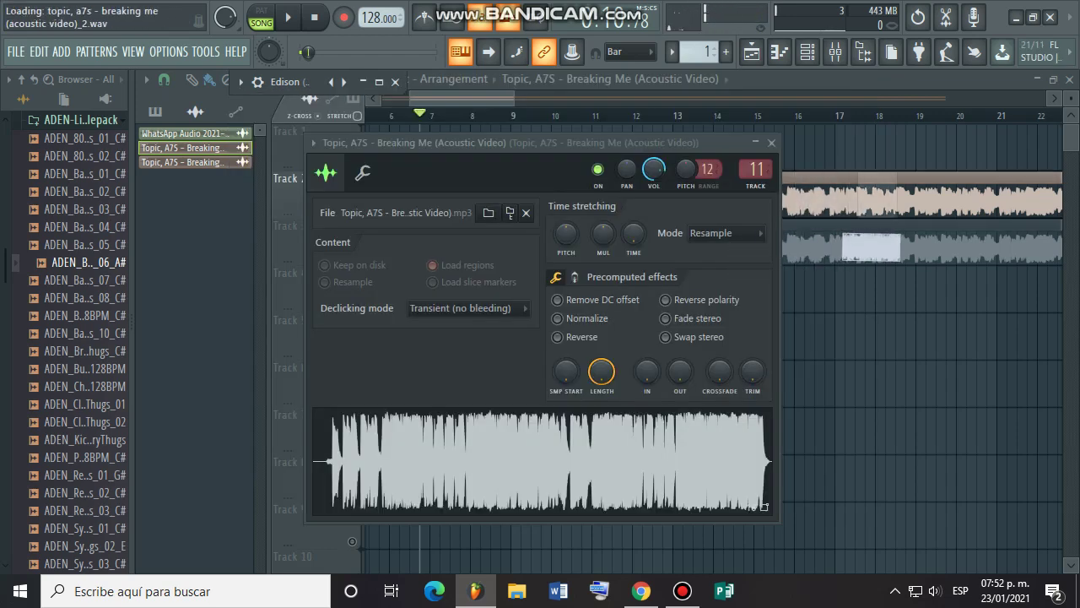
{"action": "scroll", "coordinate": [874, 274], "scroll_direction": "down", "scroll_amount": 1}
{"action": "scroll", "coordinate": [582, 274], "scroll_direction": "down", "scroll_amount": 2}
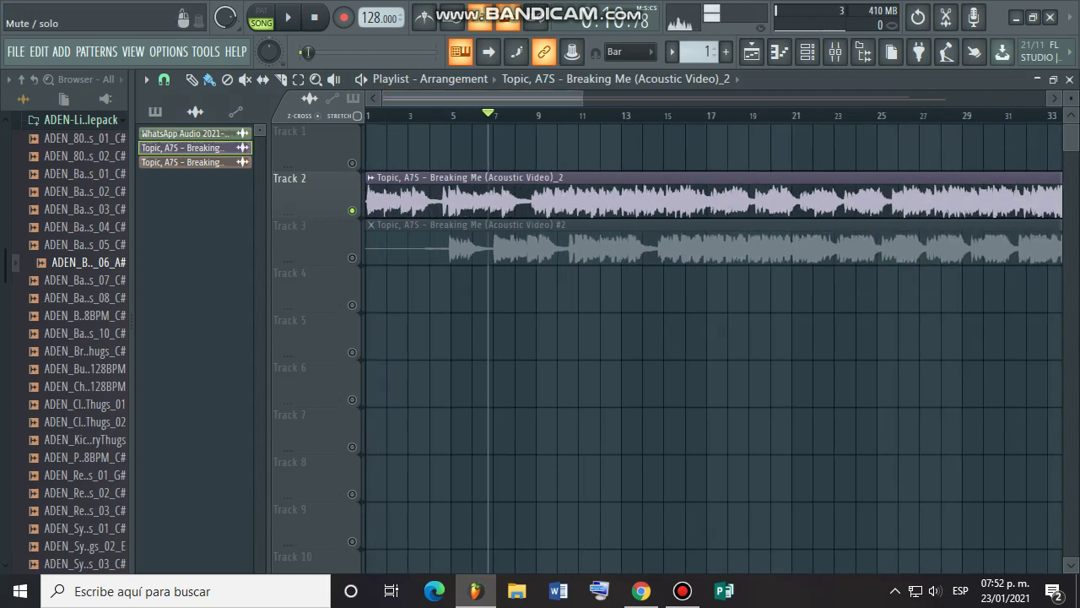
Step: Solo Track 3 and play the original acoustic clip from around bar 7, stopping after a short listen
{"action": "right_click", "coordinate": [352, 258]}
{"action": "key", "text": "space"}
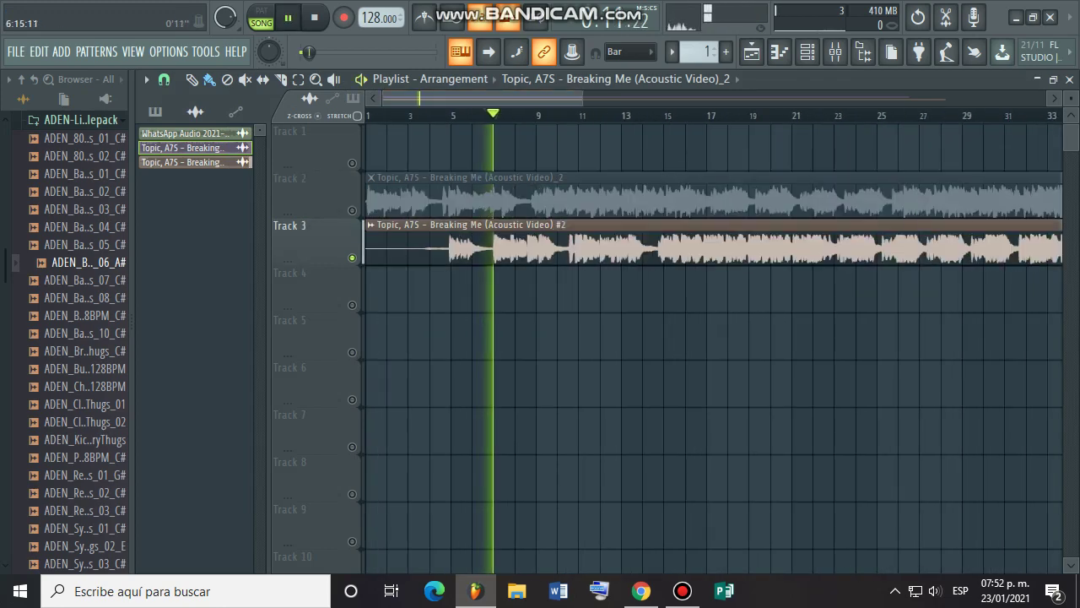
{"action": "scroll", "coordinate": [492, 275], "scroll_direction": "down", "scroll_amount": 2}
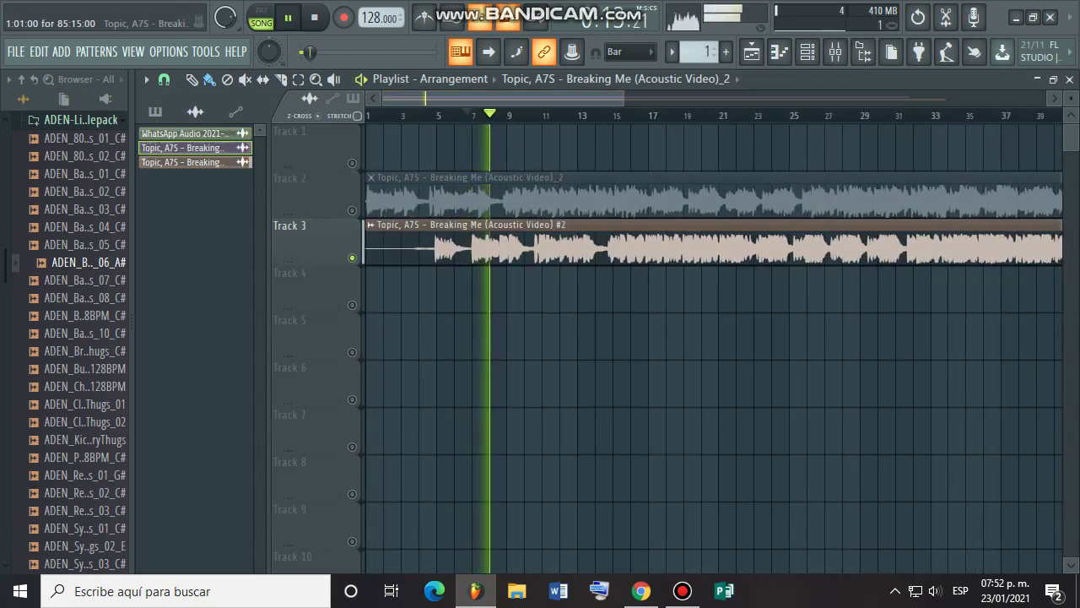
{"action": "key", "text": "space"}
Step: Solo Track 2 and play the pitch-shifted clip from the beginning of the playlist
{"action": "right_click", "coordinate": [352, 210]}
{"action": "left_click_drag", "start_coordinate": [410, 114], "coordinate": [367, 115]}
{"action": "key", "text": "space"}
{"action": "scroll", "coordinate": [411, 274], "scroll_direction": "up", "scroll_amount": 4}
{"action": "scroll", "coordinate": [513, 287], "scroll_direction": "down", "scroll_amount": 2}
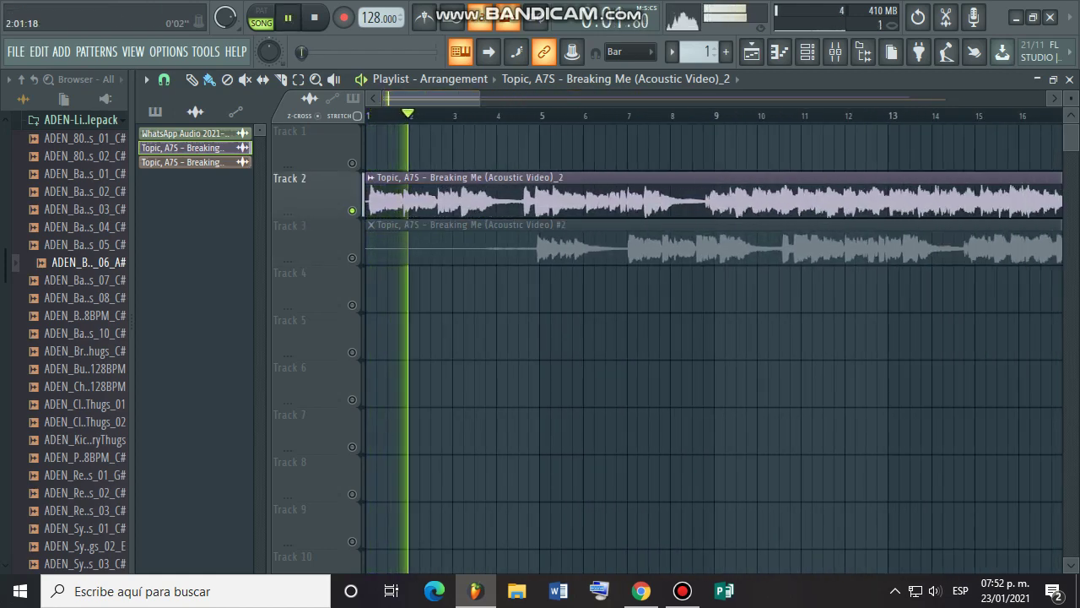
Step: Trim about half a bar off the start of the Track 3 clip, move it back to bar 1, and stop playback
{"action": "mouse_move", "coordinate": [454, 246]}
{"action": "left_mouse_down"}
{"action": "mouse_move", "coordinate": [587, 247]}
{"action": "mouse_move", "coordinate": [455, 246]}
{"action": "left_mouse_up"}
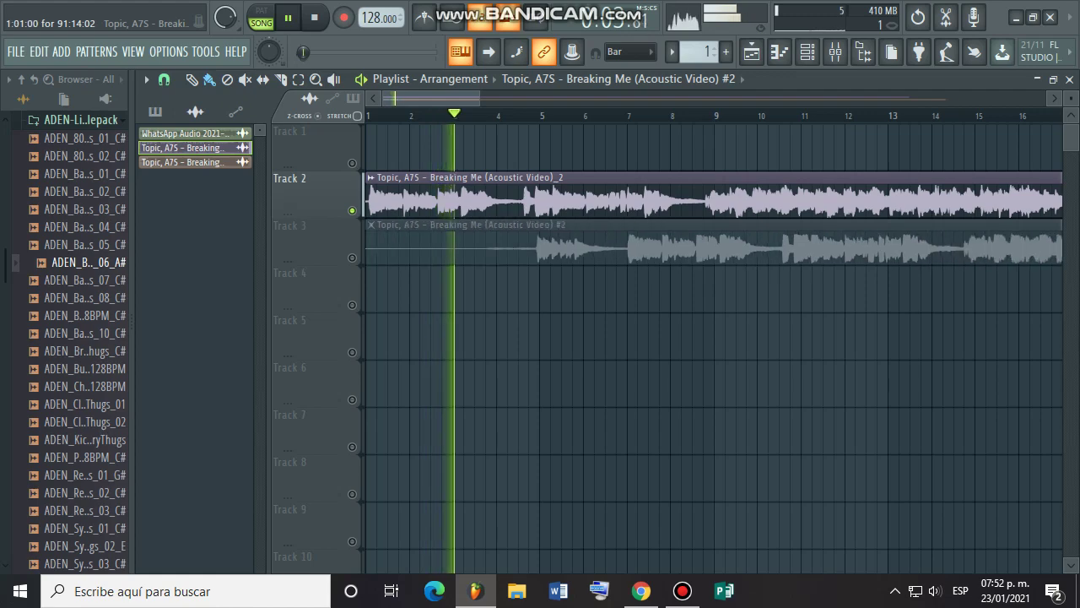
{"action": "left_click_drag", "start_coordinate": [368, 246], "coordinate": [383, 246]}
{"action": "mouse_move", "coordinate": [470, 246]}
{"action": "left_mouse_down"}
{"action": "mouse_move", "coordinate": [599, 246]}
{"action": "mouse_move", "coordinate": [452, 246]}
{"action": "left_mouse_up"}
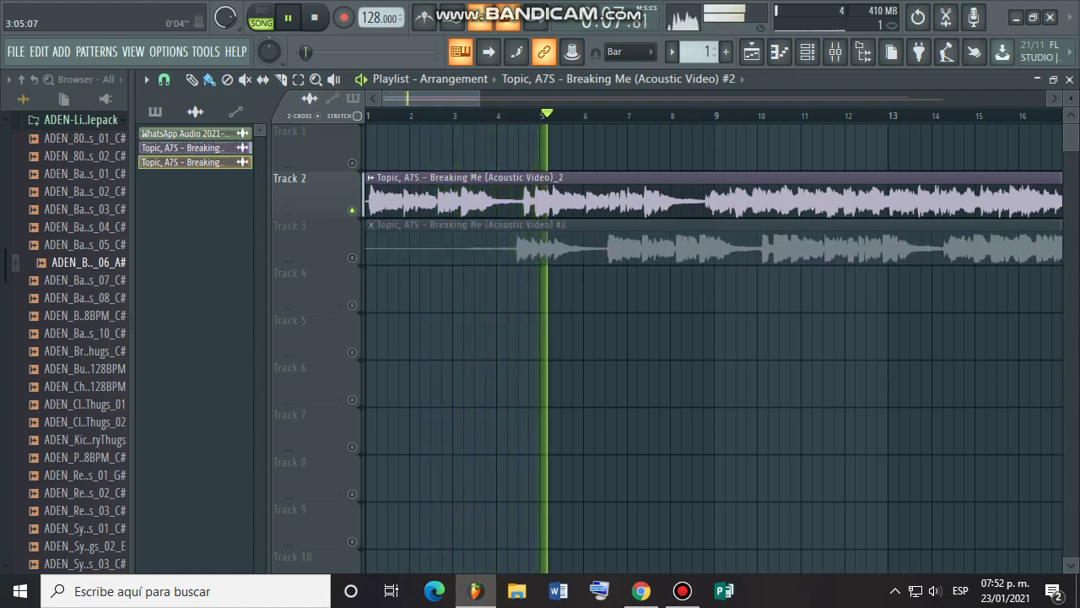
{"action": "scroll", "coordinate": [552, 287], "scroll_direction": "down", "scroll_amount": 1}
{"action": "key", "text": "space"}
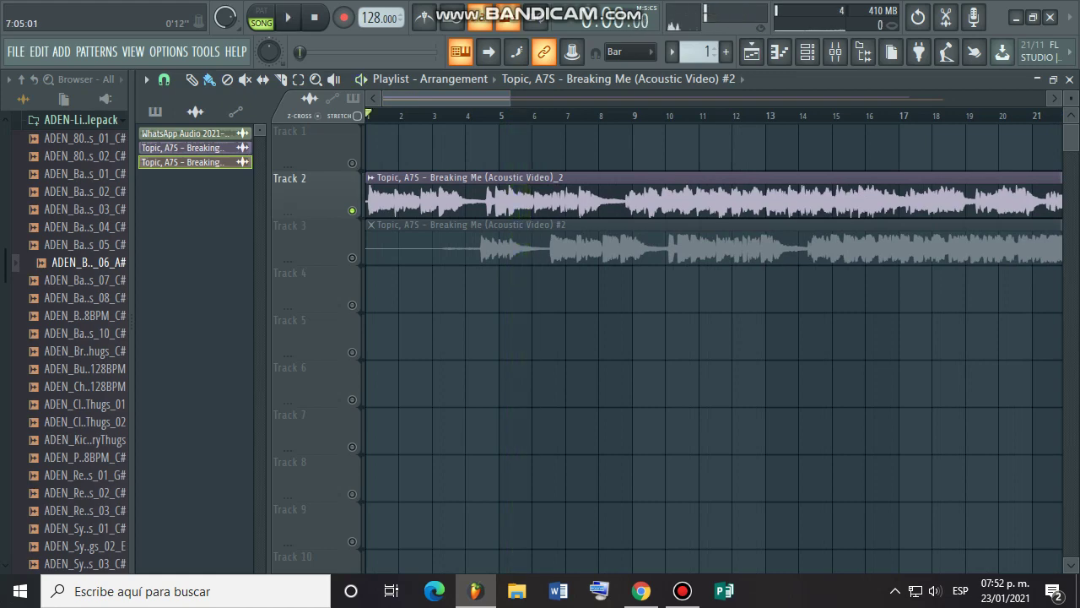
Step: View the Track 2 clip's sample settings, and open the Track 3 clip's original sample in Edison from its own settings
{"action": "scroll", "coordinate": [553, 287], "scroll_direction": "down", "scroll_amount": 2}
{"action": "double_click", "coordinate": [574, 199]}
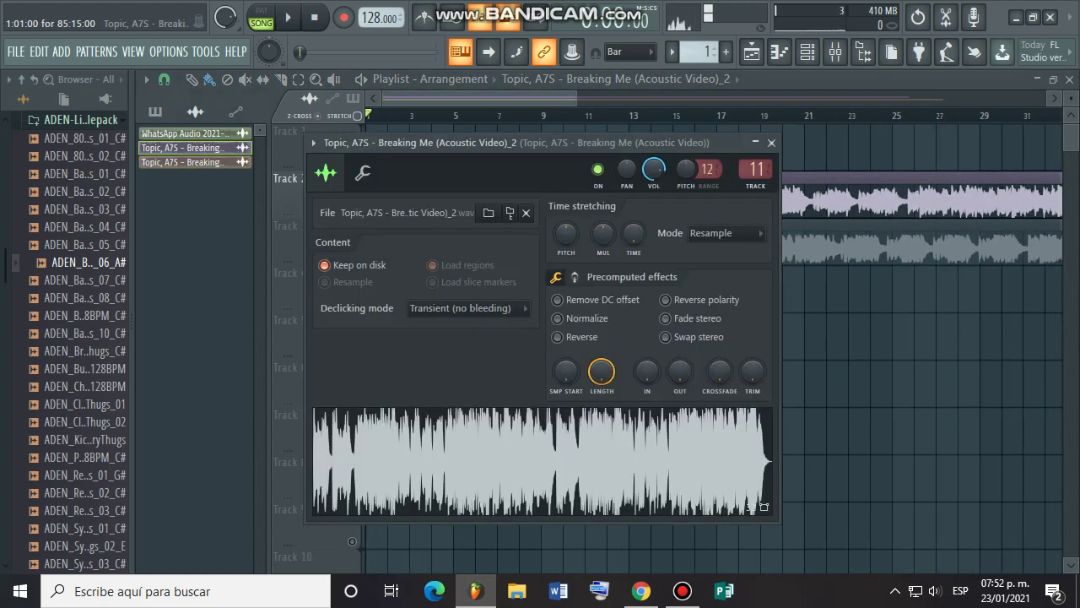
{"action": "left_click", "coordinate": [772, 143]}
{"action": "double_click", "coordinate": [591, 247]}
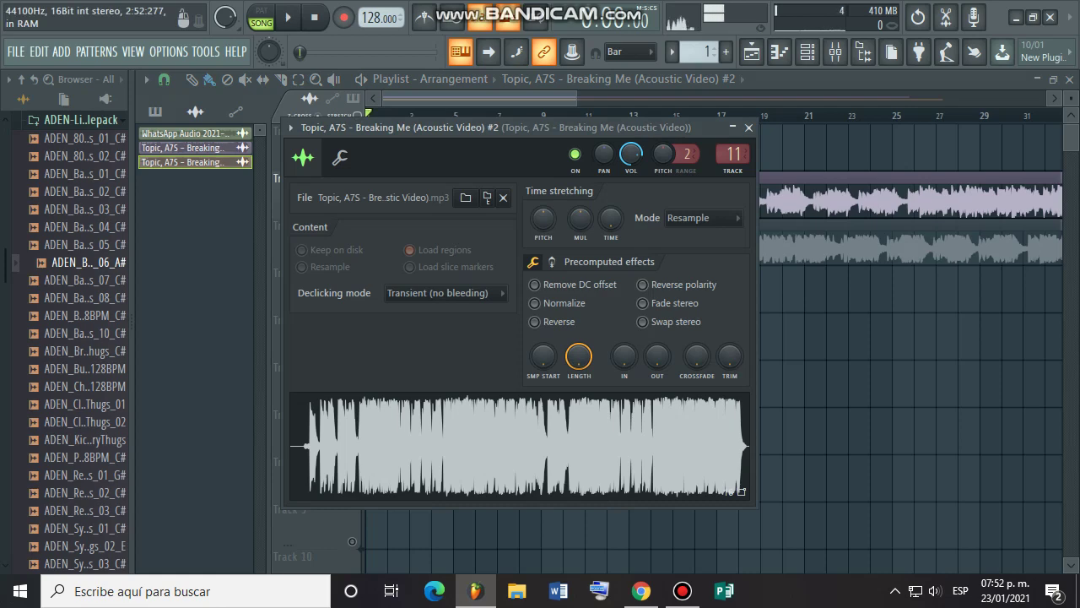
{"action": "right_click", "coordinate": [464, 439]}
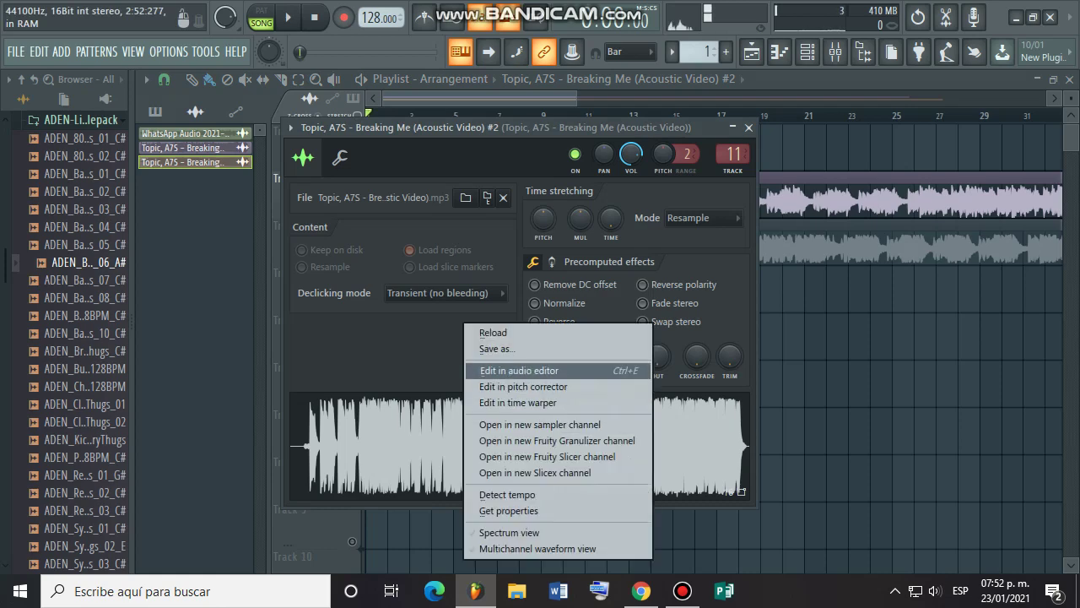
{"action": "left_click", "coordinate": [518, 370]}
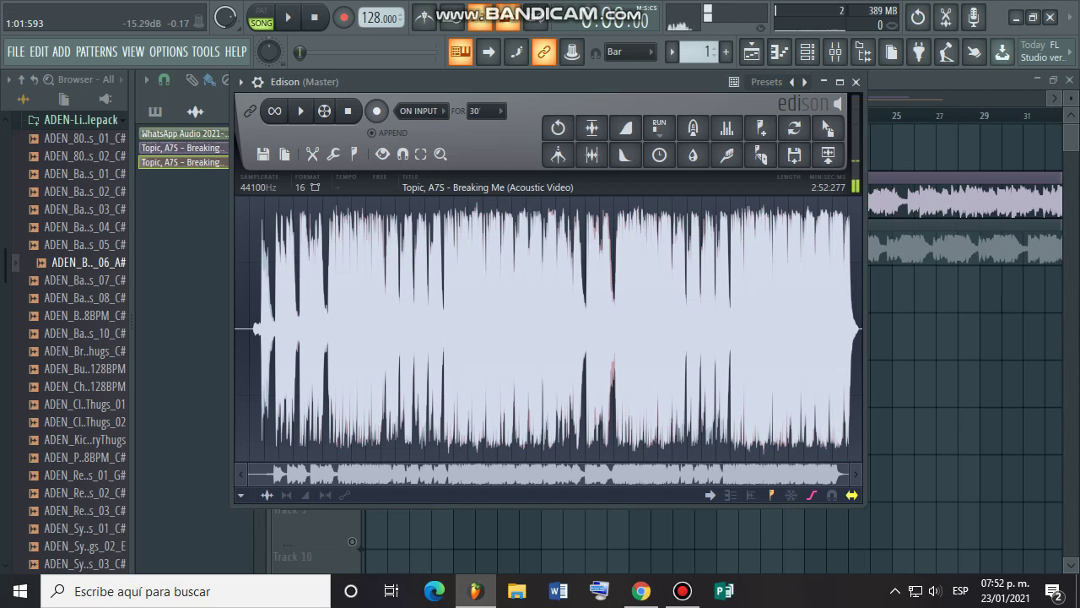
Step: Apply Edison's pitch shifter to the original sample with coarse pitch and coarse formant factor both raised slightly above centre
{"action": "key", "text": "alt+t"}
{"action": "left_click_drag", "start_coordinate": [511, 337], "coordinate": [503, 338]}
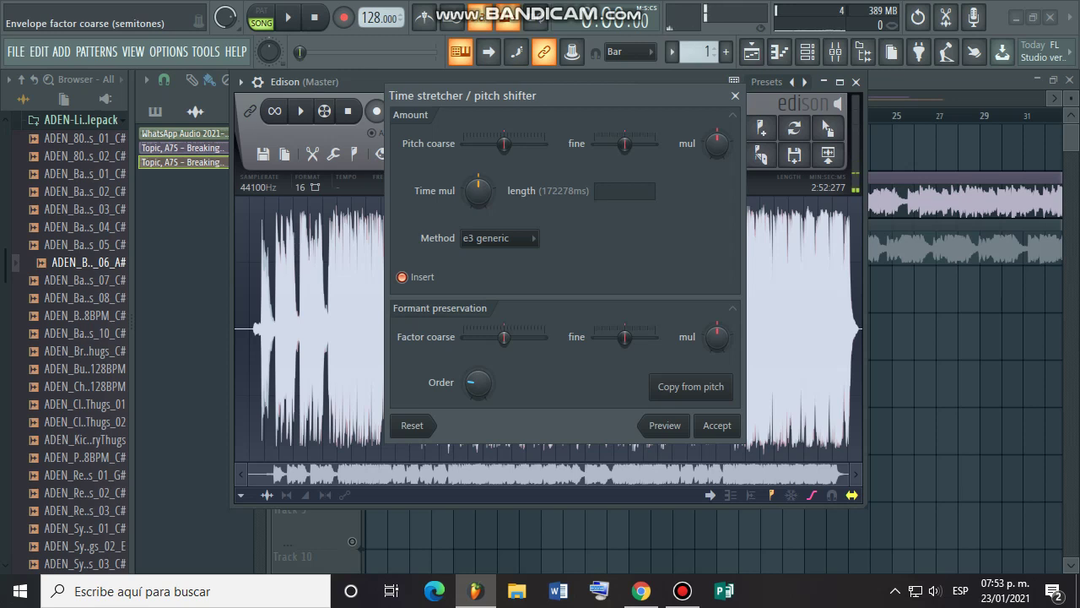
{"action": "left_click_drag", "start_coordinate": [504, 338], "coordinate": [509, 338]}
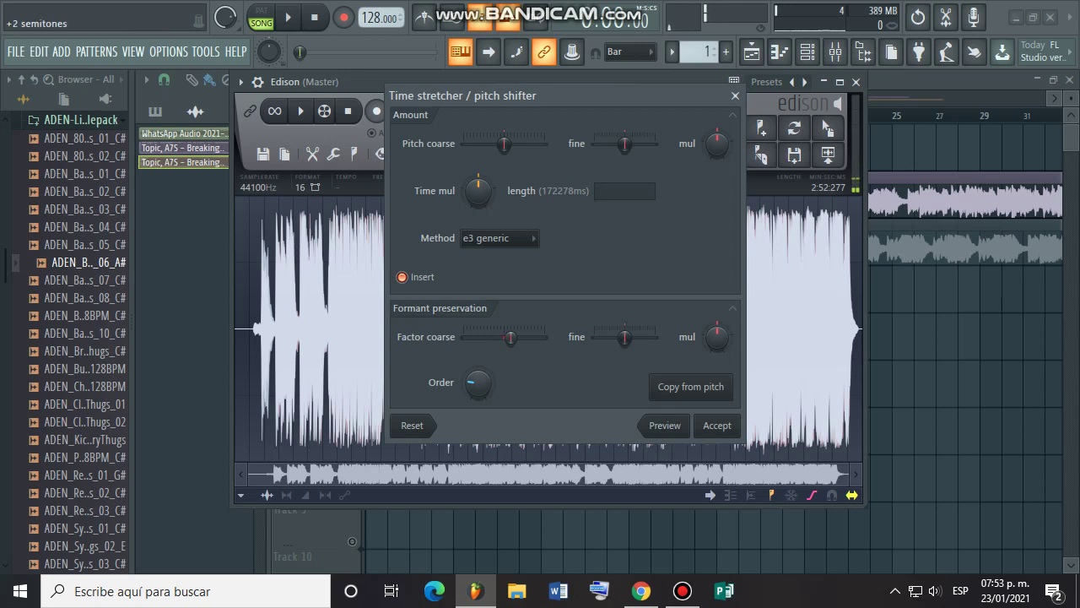
{"action": "left_click_drag", "start_coordinate": [504, 143], "coordinate": [514, 143]}
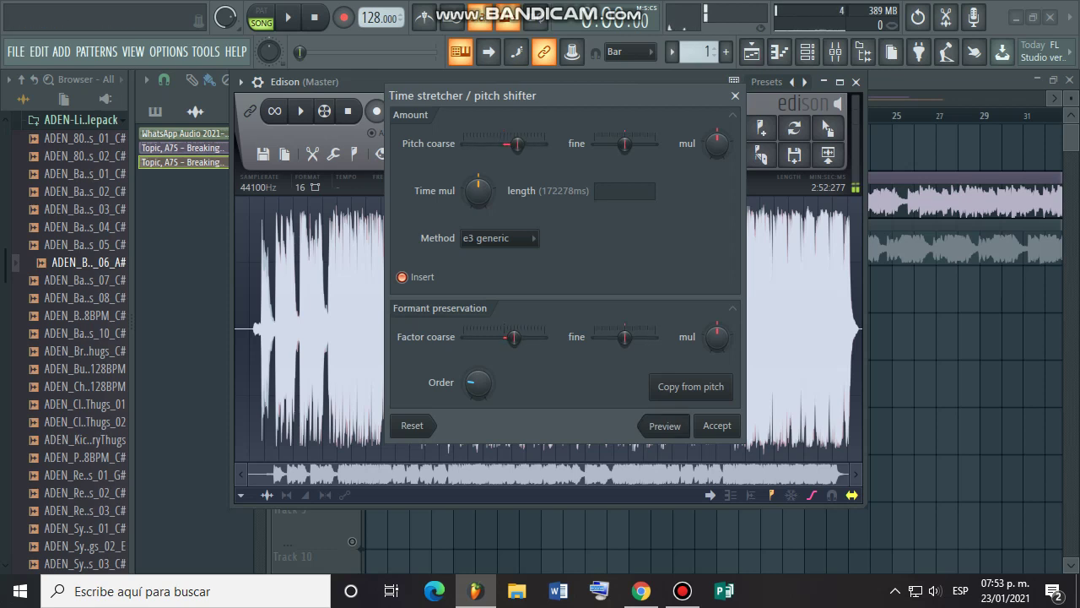
{"action": "left_click", "coordinate": [717, 425]}
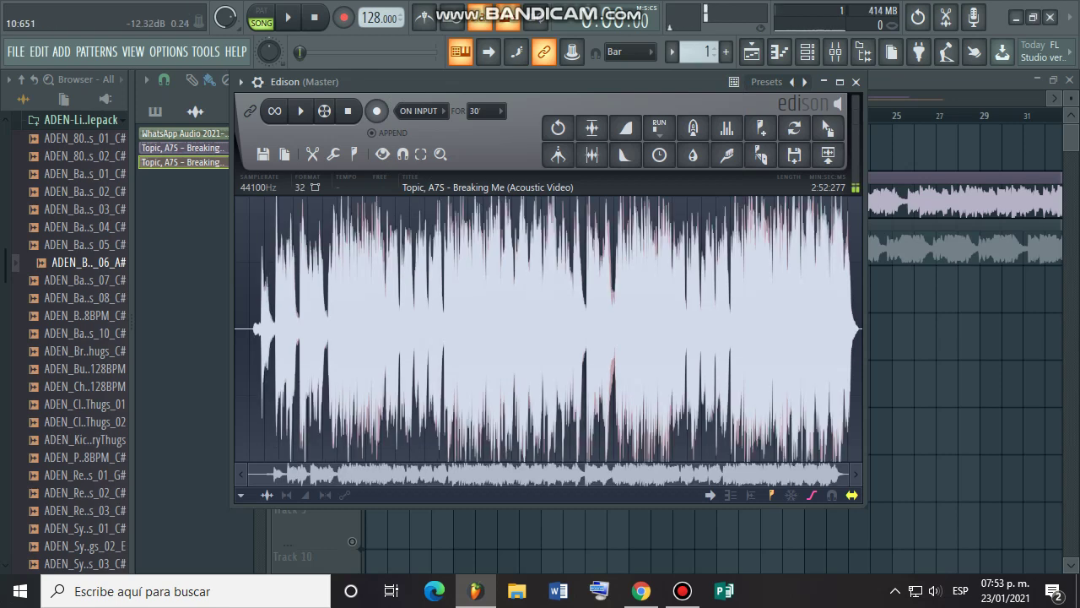
Step: Play back the raised-pitch sample in Edison, stop it, and close the editor without sending it to the playlist
{"action": "left_click", "coordinate": [301, 111]}
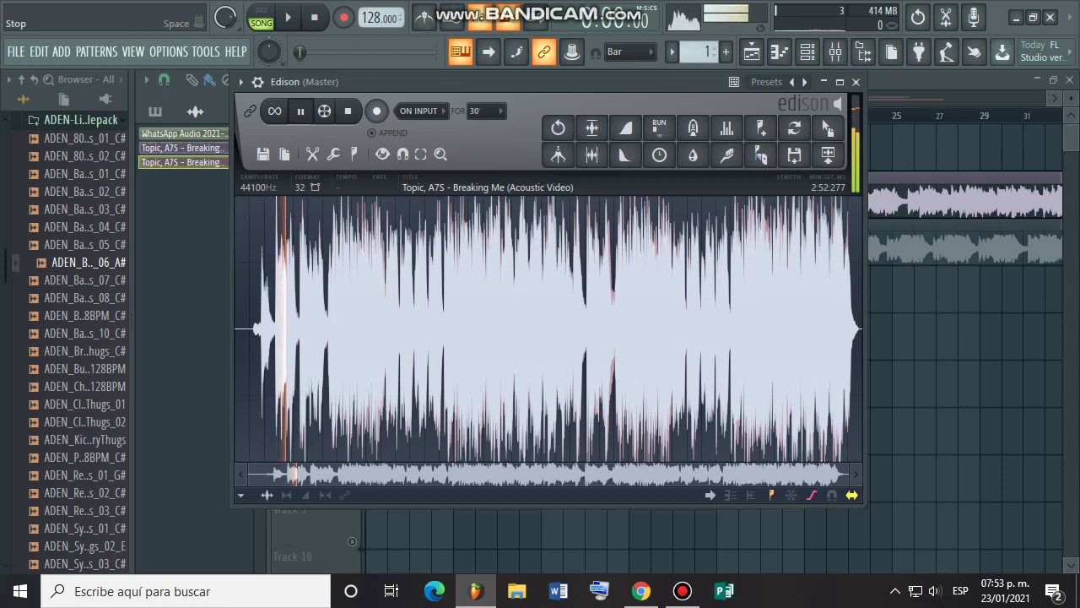
{"action": "left_click", "coordinate": [348, 111]}
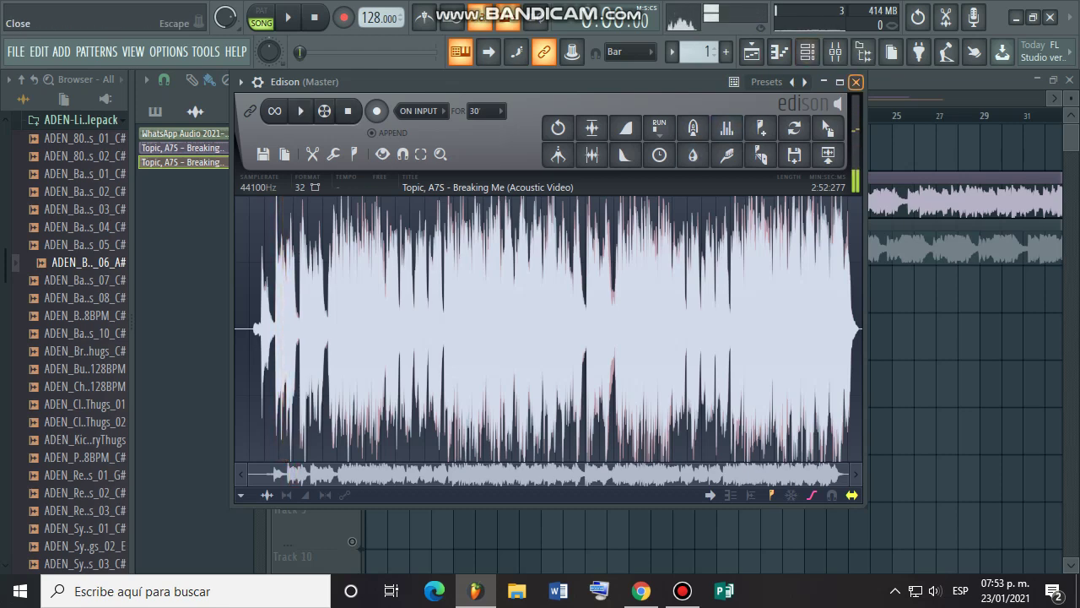
{"action": "left_click", "coordinate": [856, 82]}
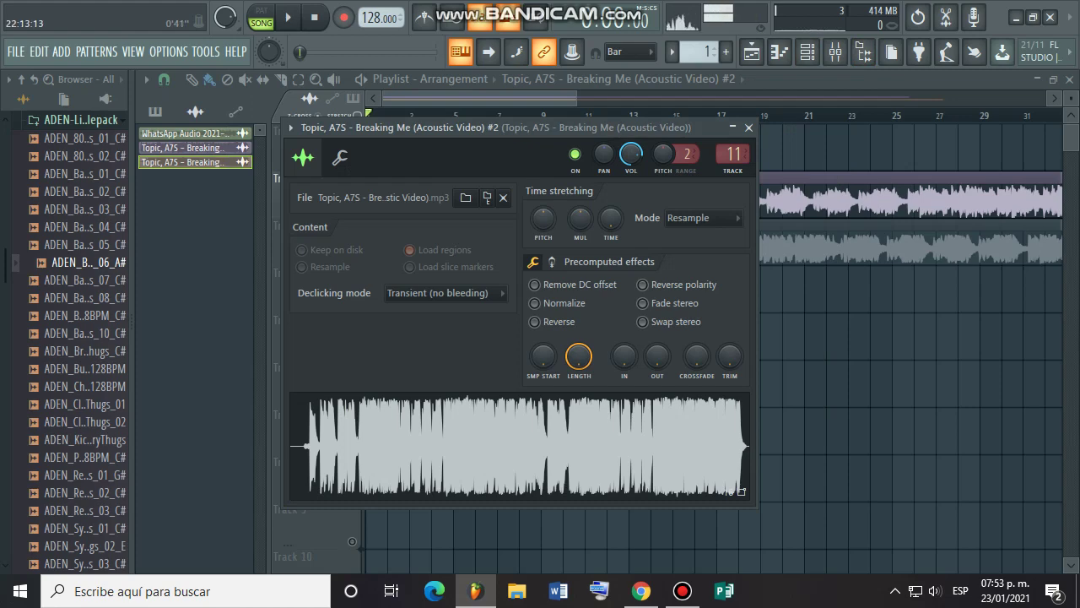
{"action": "scroll", "coordinate": [842, 287], "scroll_direction": "down", "scroll_amount": 1}
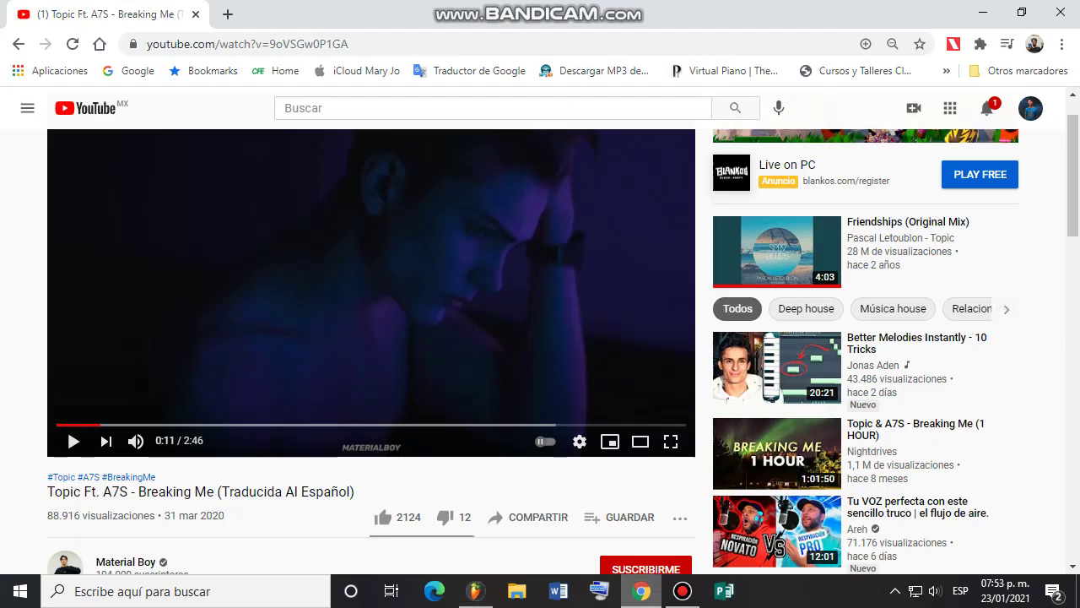
{"action": "left_click", "coordinate": [642, 590]}
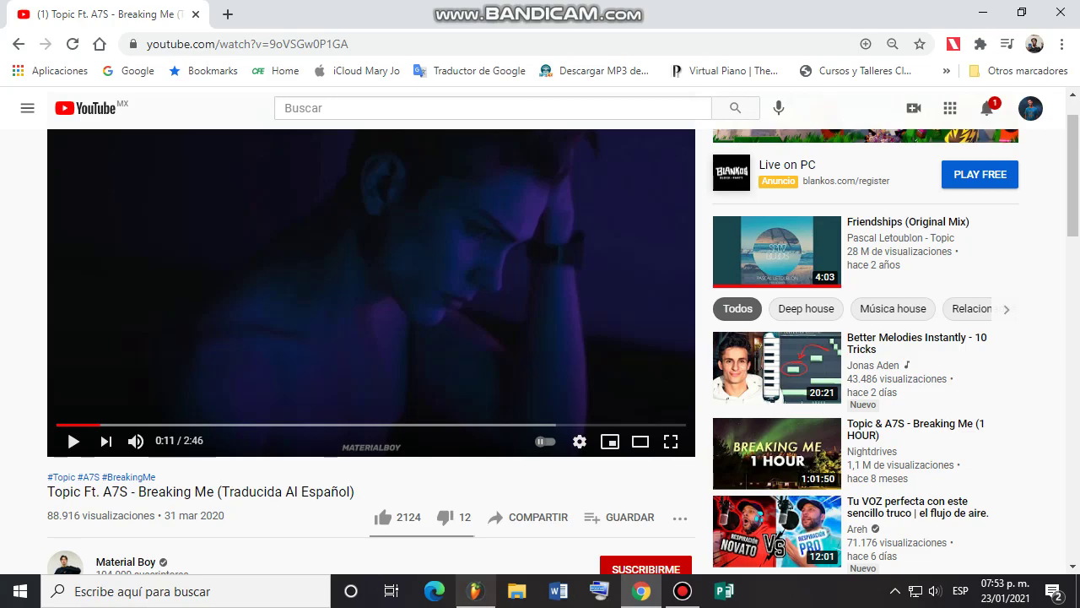
{"action": "left_click", "coordinate": [476, 591]}
{"action": "scroll", "coordinate": [460, 338], "scroll_direction": "up", "scroll_amount": 4}
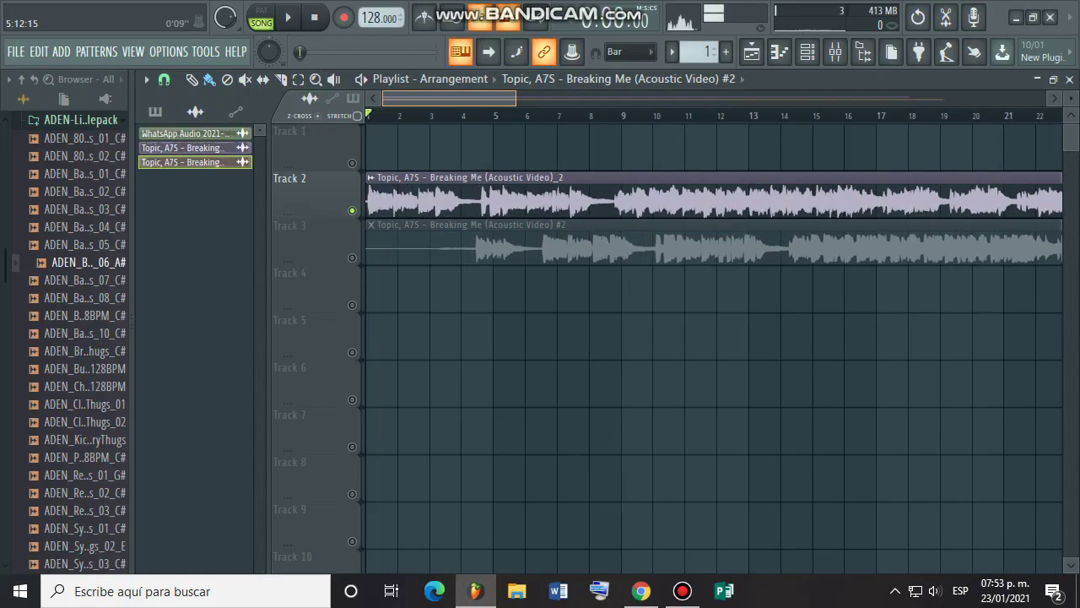
{"action": "scroll", "coordinate": [461, 337], "scroll_direction": "down", "scroll_amount": 4}
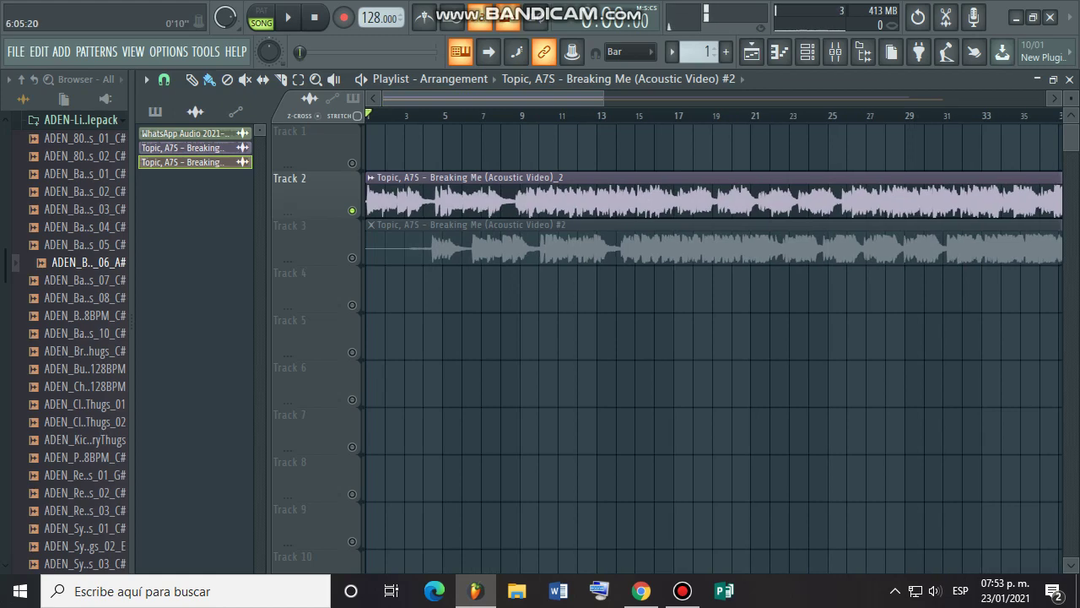
{"action": "scroll", "coordinate": [461, 337], "scroll_direction": "down", "scroll_amount": 4}
{"action": "scroll", "coordinate": [461, 337], "scroll_direction": "up", "scroll_amount": 3}
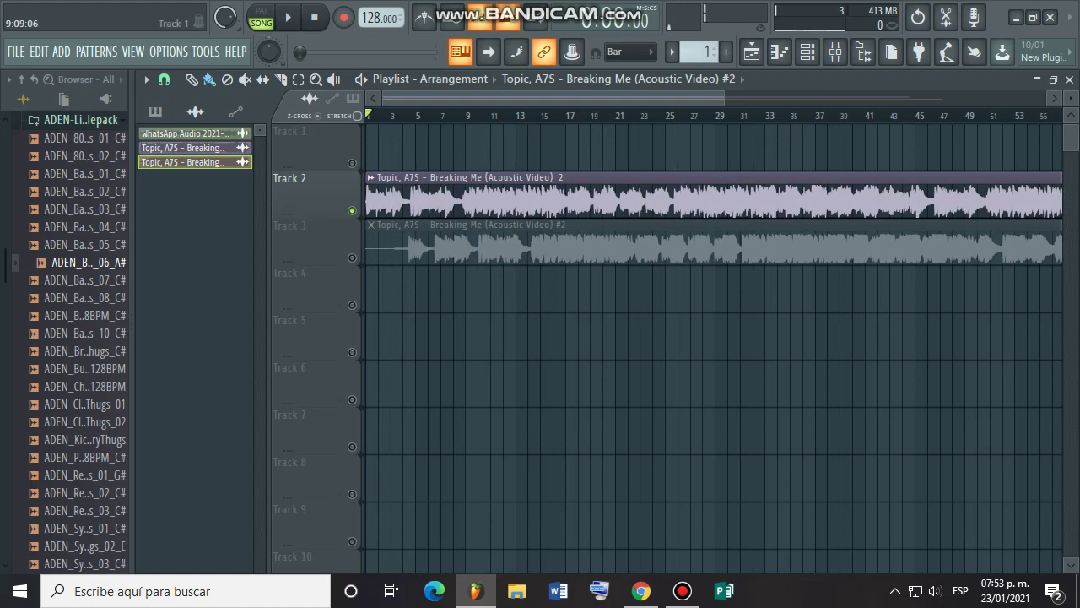
{"action": "left_click", "coordinate": [682, 591]}
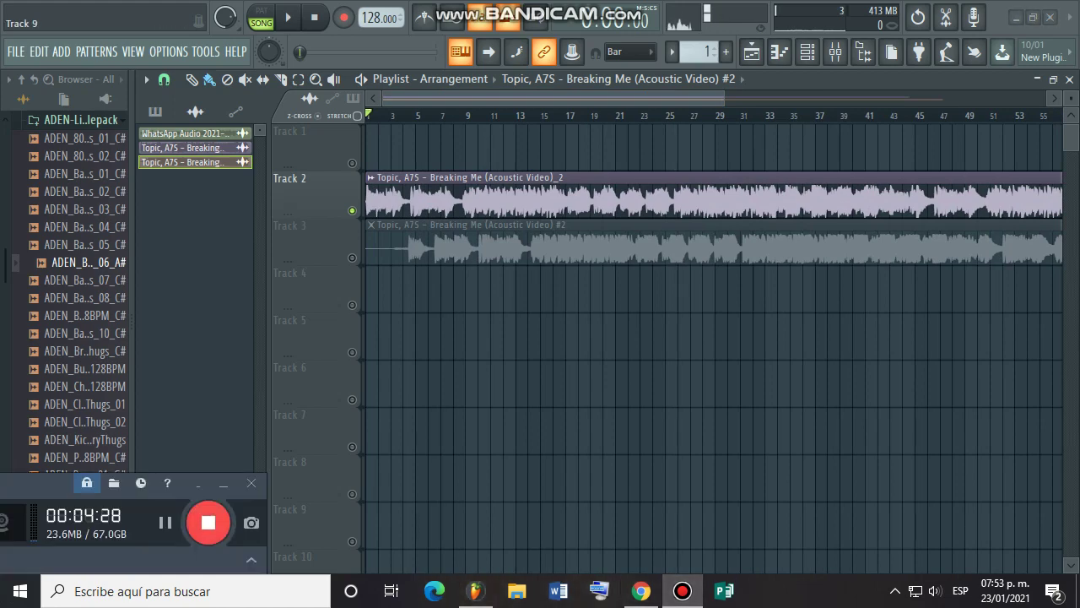